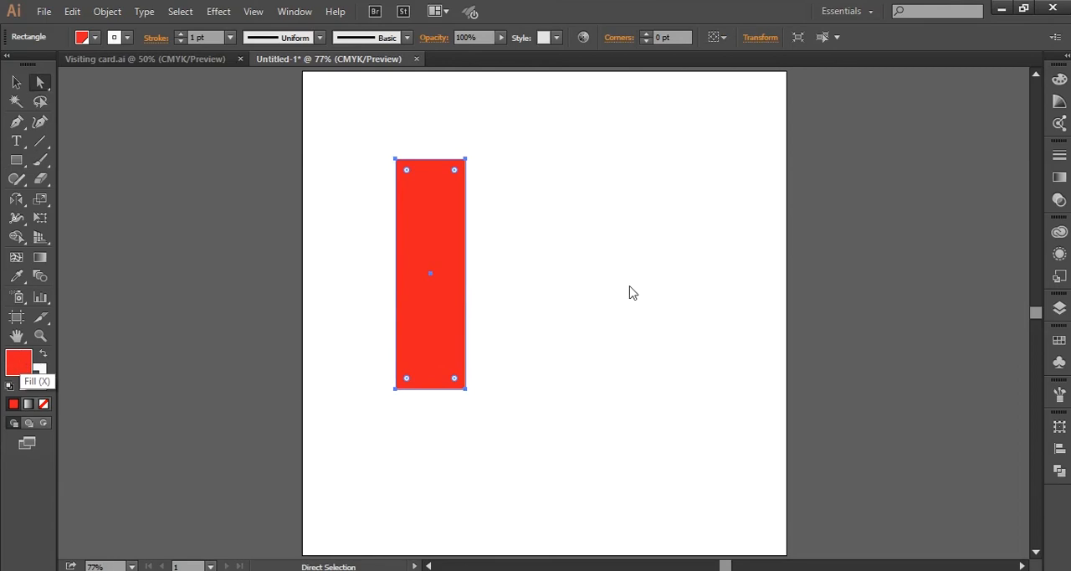
# - Fill the red rectangle with black and round its two top corners fully into a semicircular end
pyautogui.moveTo(571, 369); pyautogui.dragTo(556, 406)
pyautogui.click(922, 209)
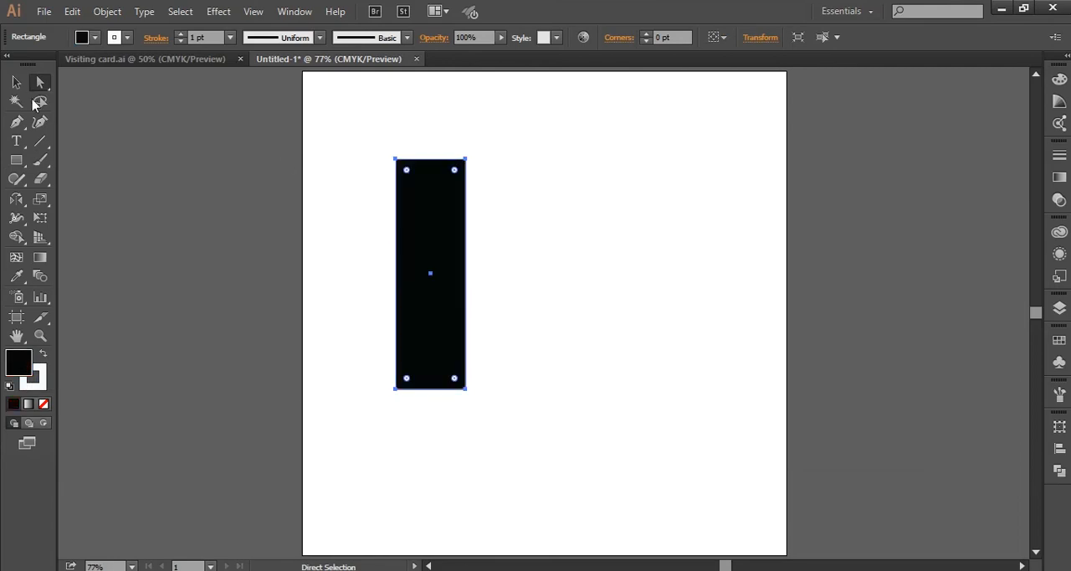
pyautogui.moveTo(374, 144); pyautogui.dragTo(427, 241)
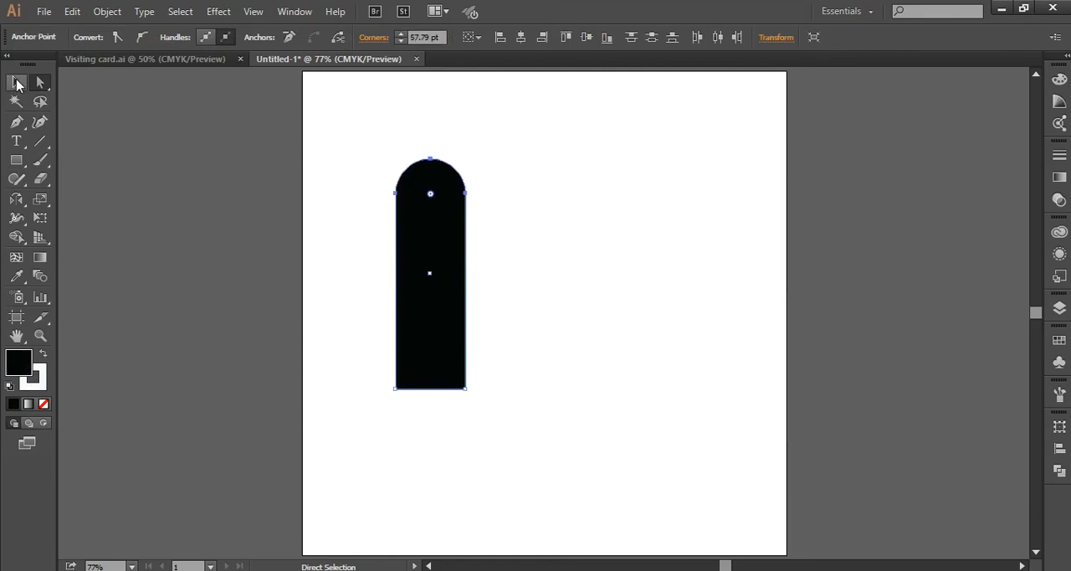
pyautogui.click(17, 83)
pyautogui.click(330, 244)
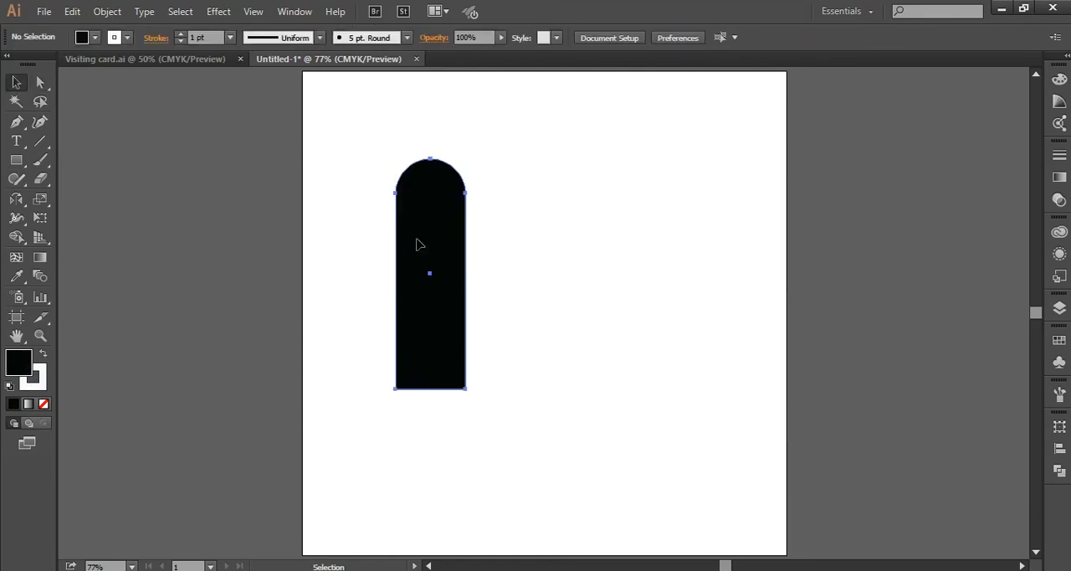
# - Copy the rounded bar, paste it in place, and rotate the copy 90° clockwise to form an L with the original
pyautogui.click(419, 244)
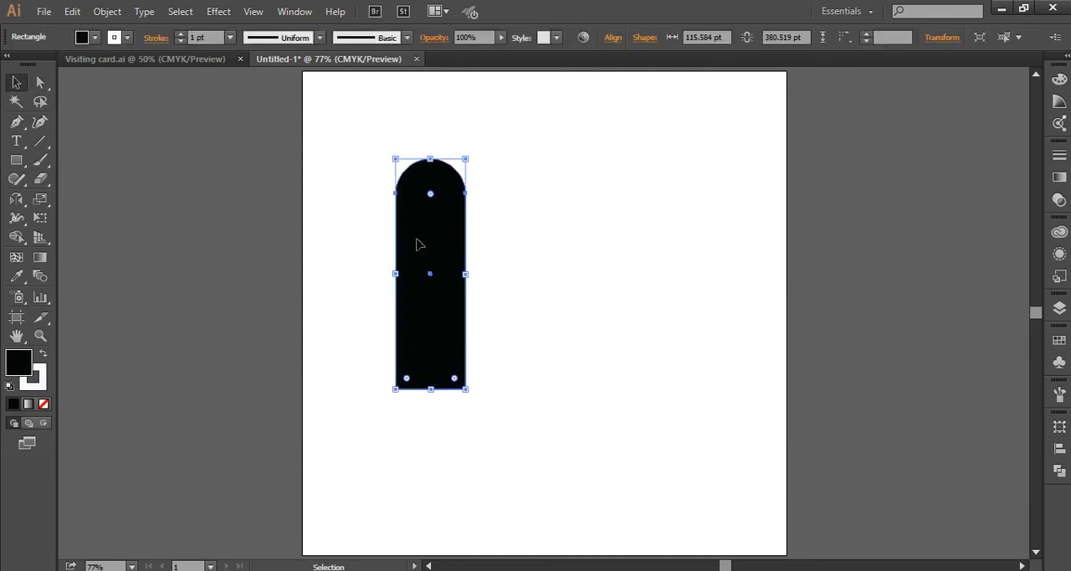
pyautogui.click(63, 11)
pyautogui.click(122, 86)
pyautogui.click(74, 15)
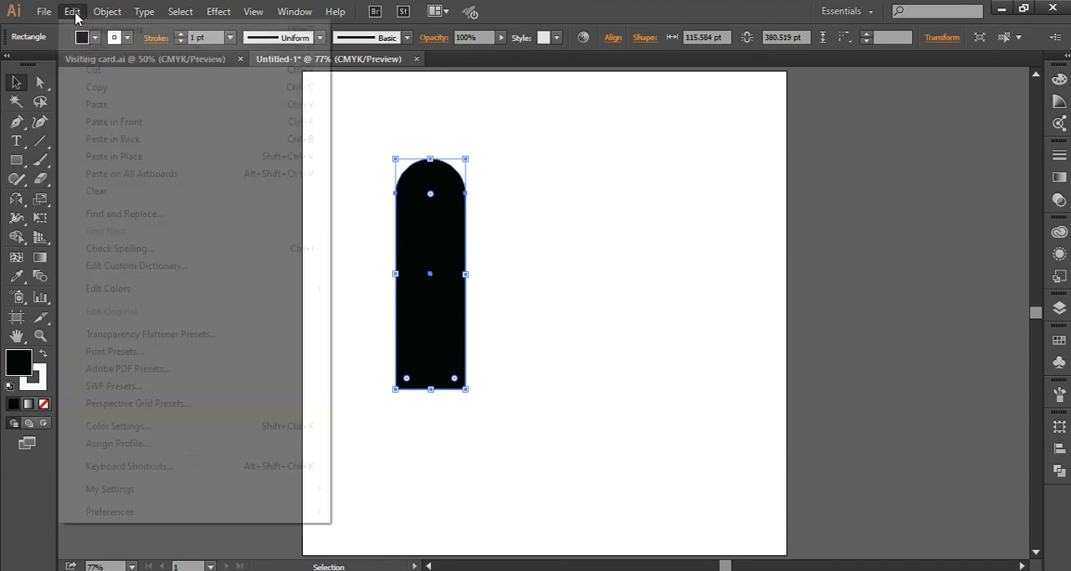
pyautogui.click(125, 157)
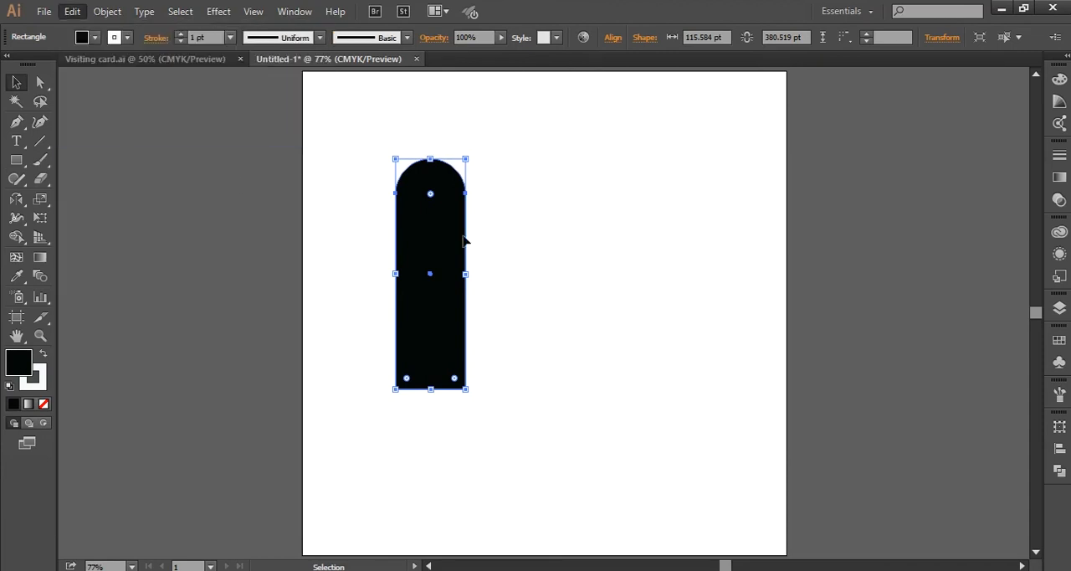
pyautogui.moveTo(473, 151); pyautogui.dragTo(447, 270)
pyautogui.moveTo(361, 280); pyautogui.dragTo(338, 183)
# - Align both bars along their left and bottom edges so they form a clean L
pyautogui.moveTo(326, 150); pyautogui.dragTo(526, 410)
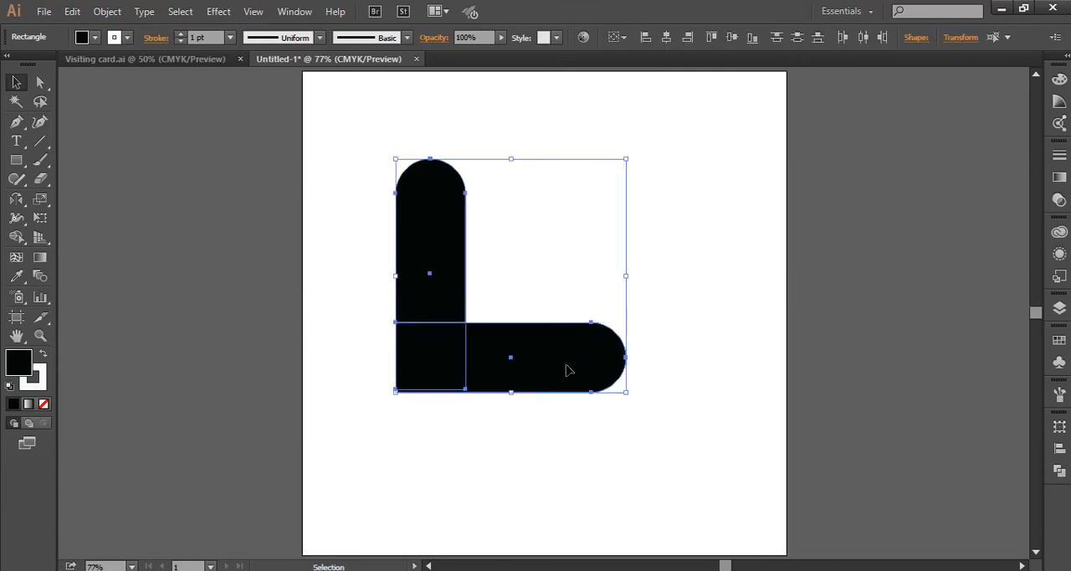
pyautogui.click(666, 38)
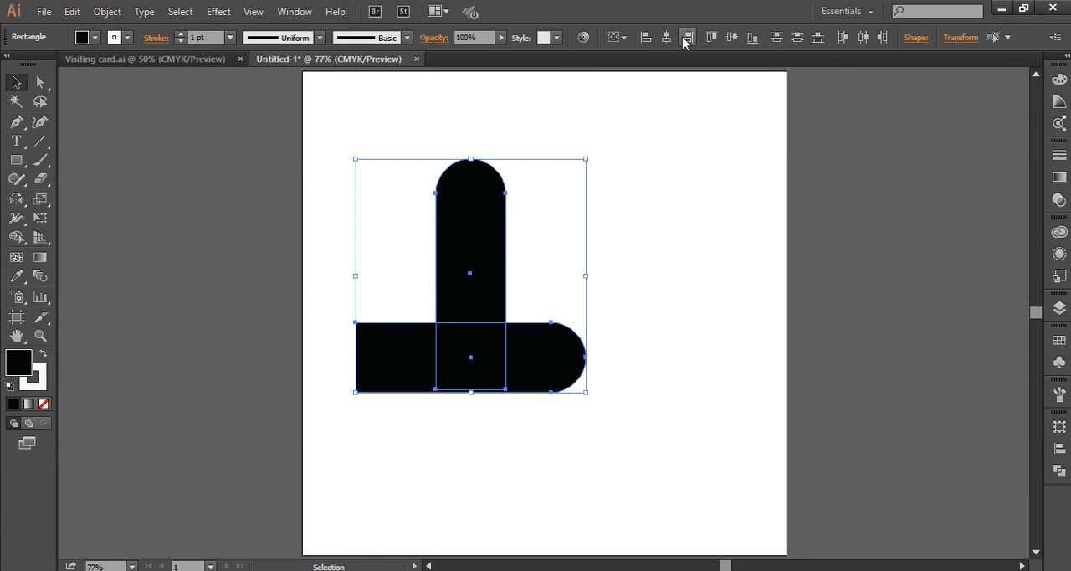
pyautogui.click(733, 37)
pyautogui.click(752, 37)
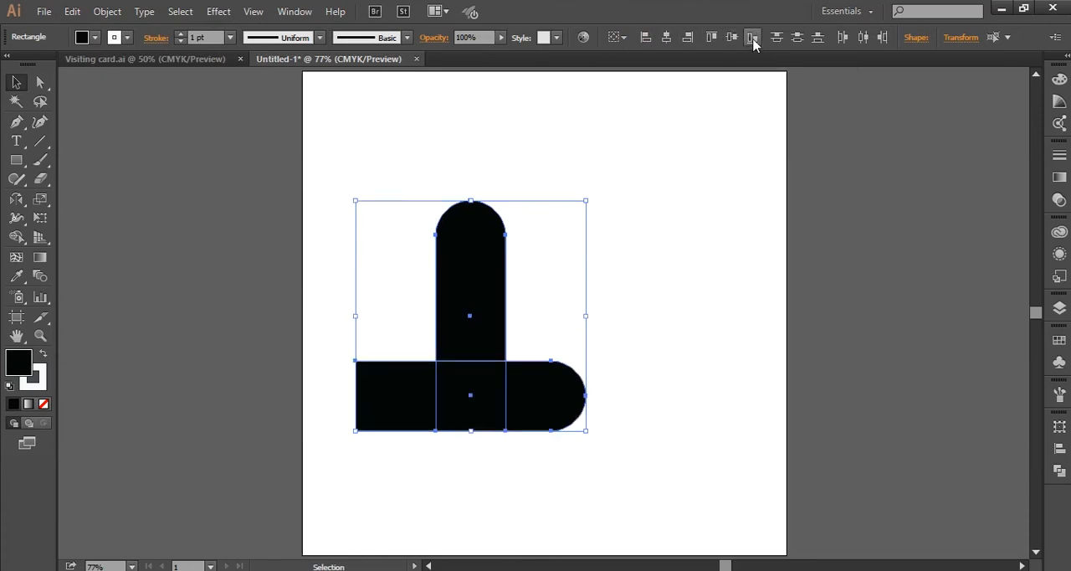
pyautogui.click(645, 37)
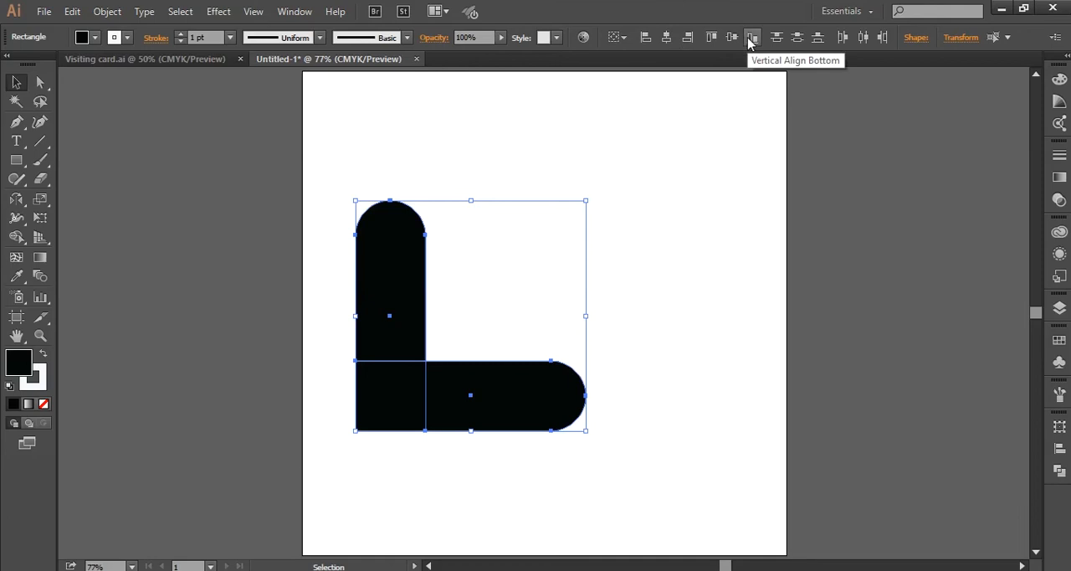
# - Move both bars towards the artboard's upper right and set their stroke to None
pyautogui.moveTo(325, 231); pyautogui.dragTo(502, 449)
pyautogui.moveTo(372, 375); pyautogui.dragTo(448, 305)
pyautogui.click(40, 381)
pyautogui.click(43, 404)
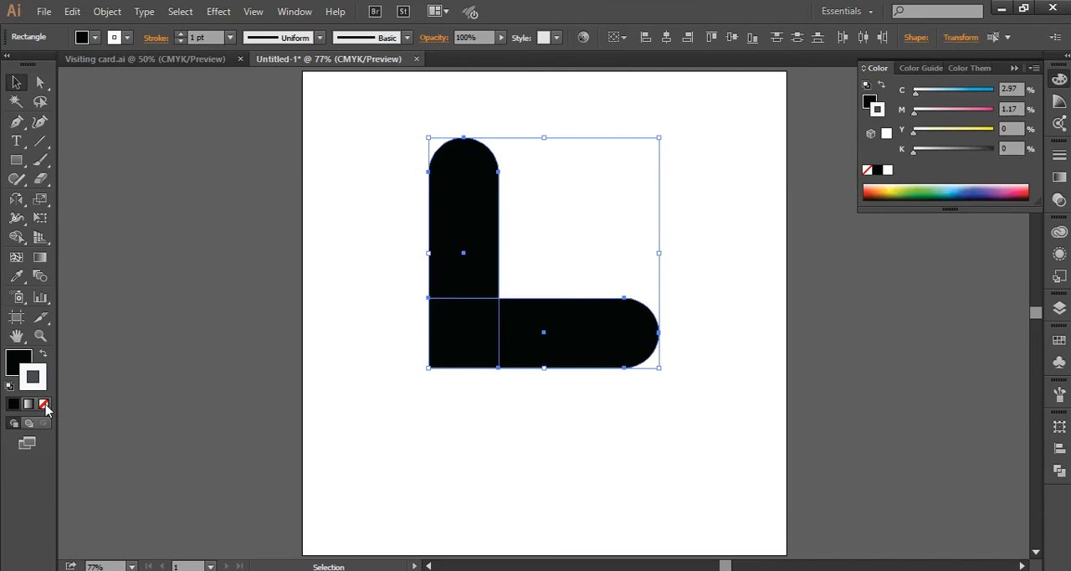
pyautogui.click(20, 358)
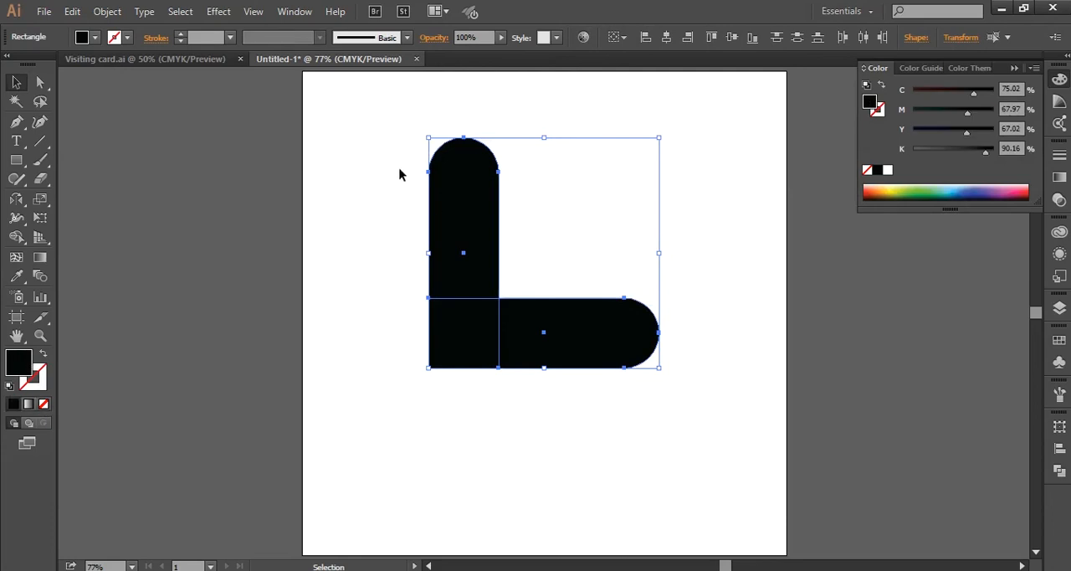
# - Merge the two bars into one L shape with the Shape Builder tool and shift it down and slightly left on the artboard
pyautogui.moveTo(399, 172); pyautogui.dragTo(629, 388)
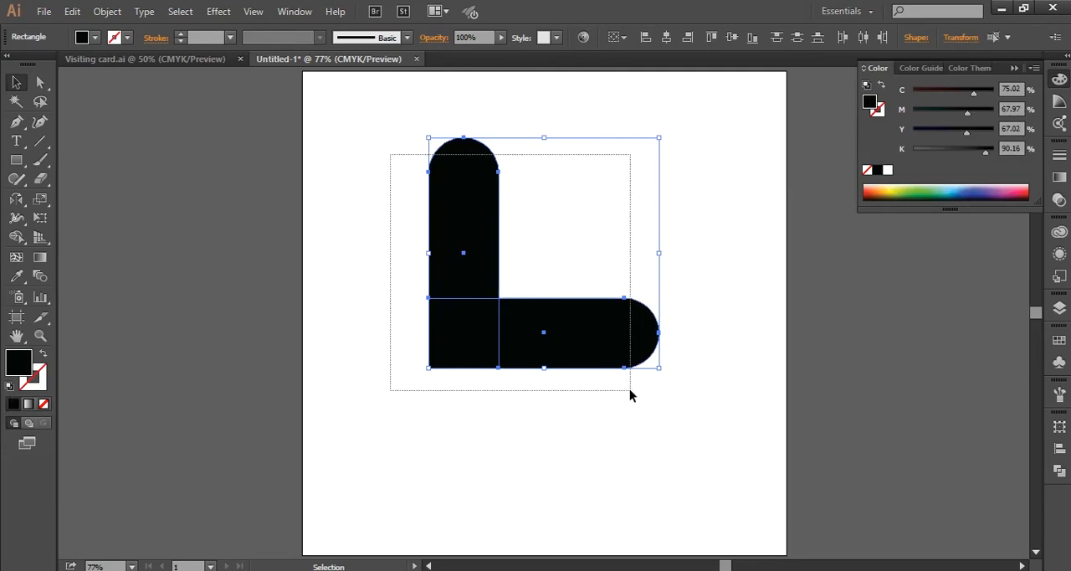
pyautogui.click(18, 239)
pyautogui.moveTo(458, 255)
pyautogui.mouseDown()
pyautogui.moveTo(452, 344)
pyautogui.moveTo(574, 354)
pyautogui.mouseUp()
pyautogui.press('v')
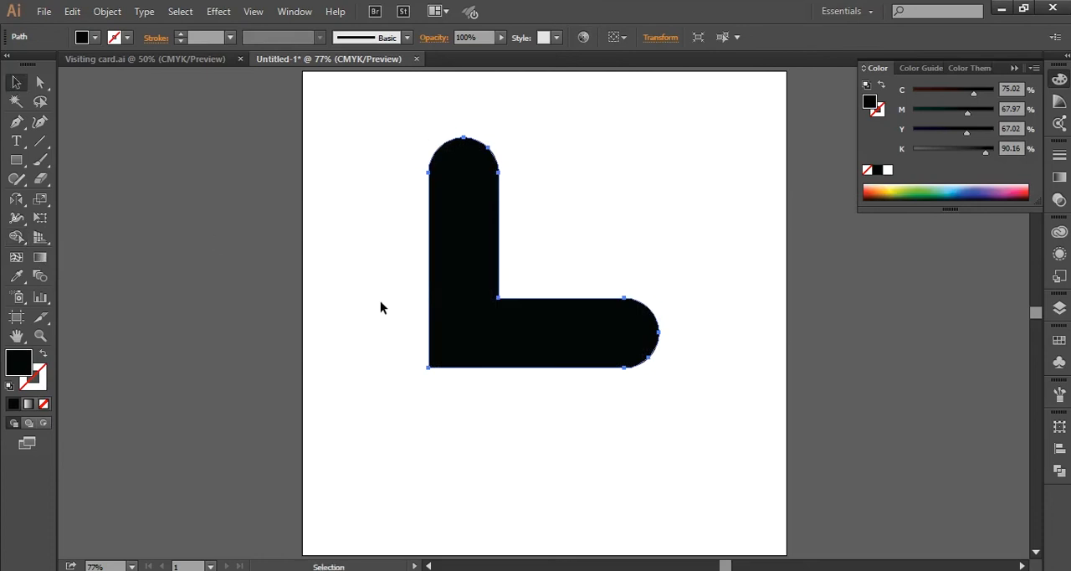
pyautogui.click(380, 307)
pyautogui.moveTo(466, 306); pyautogui.dragTo(441, 367)
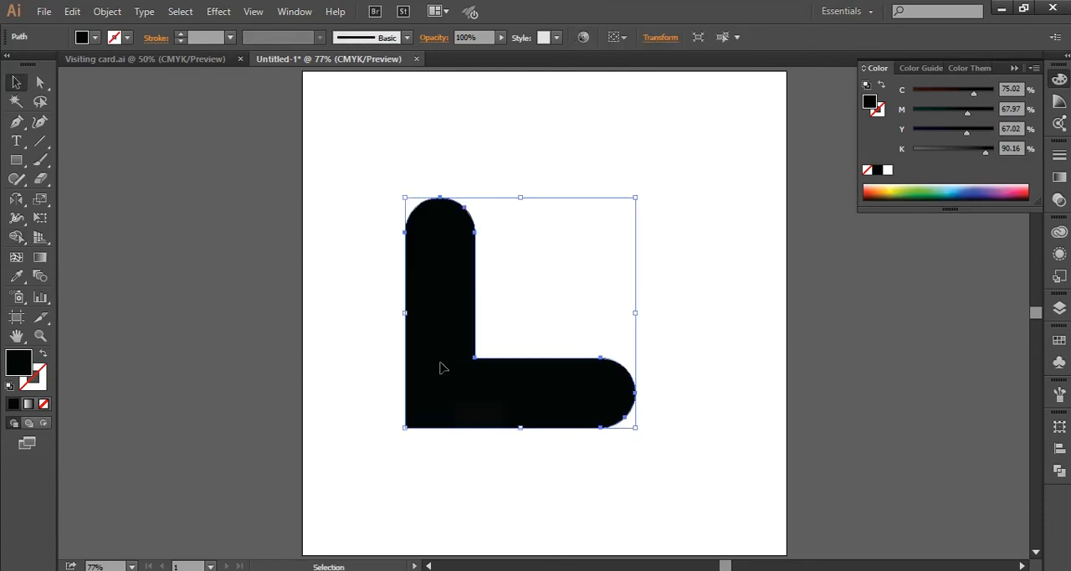
# - Copy the L shape, paste it in place, and rotate the copy 180° to form a square frame with the original
pyautogui.click(365, 351)
pyautogui.click(430, 339)
pyautogui.click(73, 11)
pyautogui.click(109, 88)
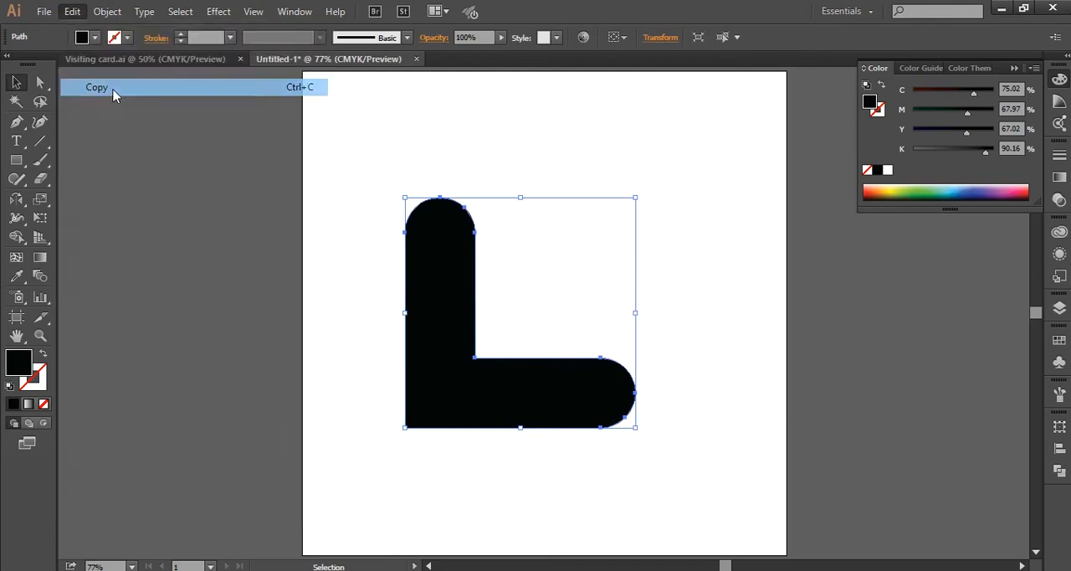
pyautogui.click(73, 11)
pyautogui.click(117, 156)
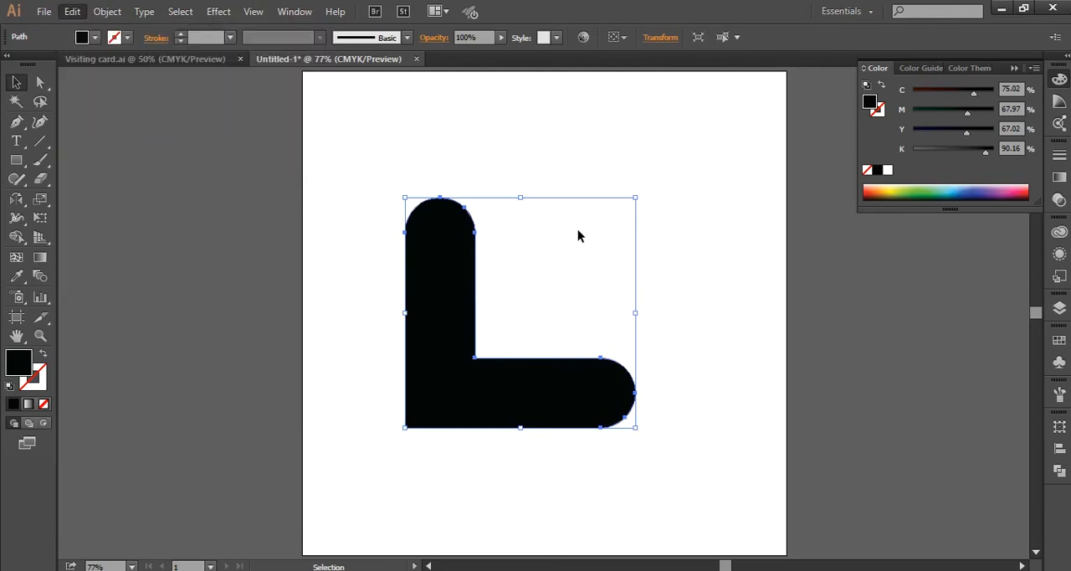
pyautogui.moveTo(641, 190); pyautogui.dragTo(396, 430)
pyautogui.click(261, 228)
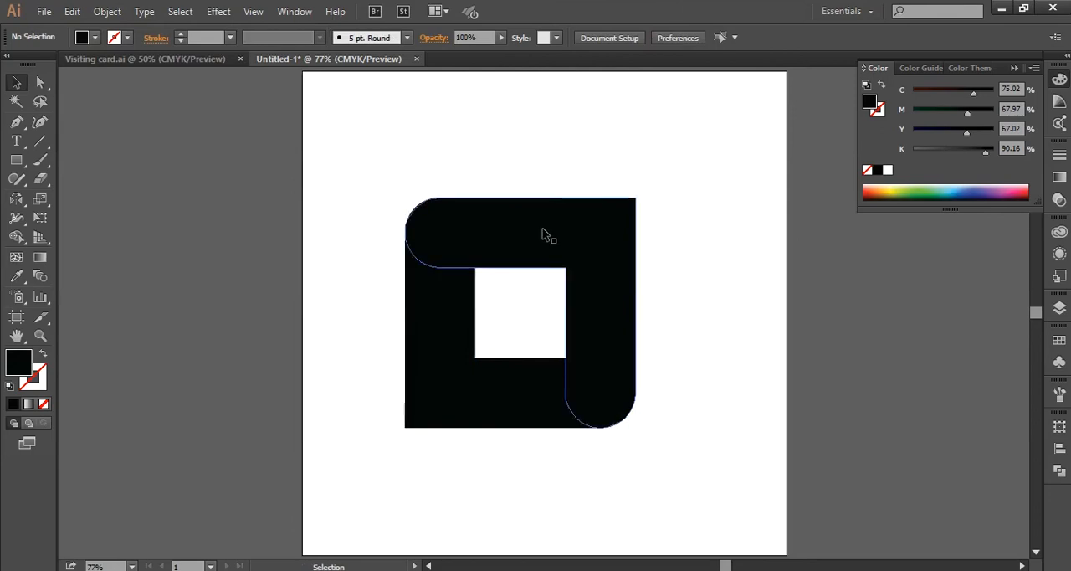
# - Move the two interlocking L shapes together slightly upward on the artboard
pyautogui.moveTo(383, 149); pyautogui.dragTo(601, 439)
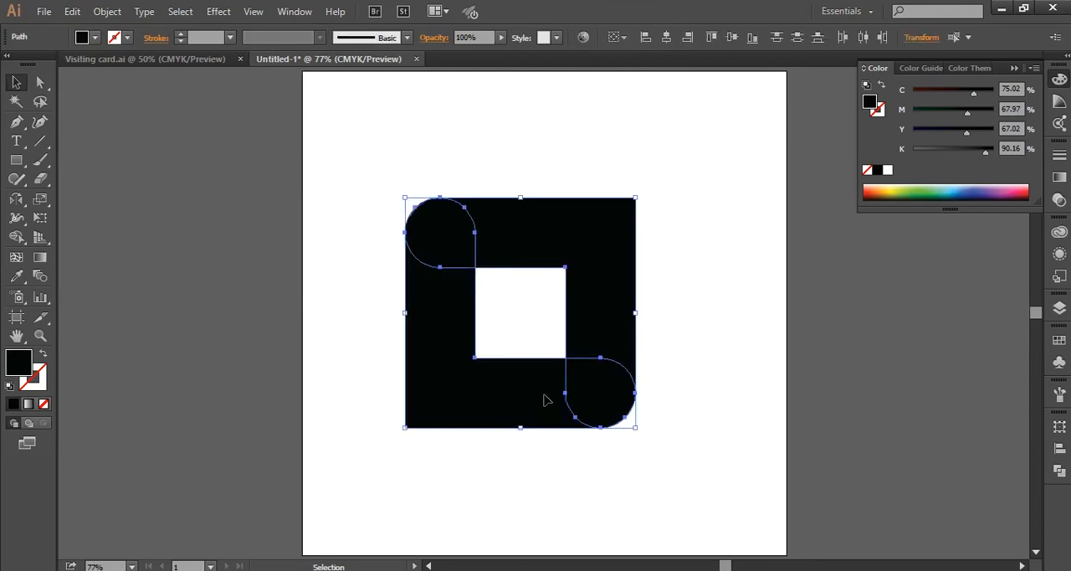
pyautogui.moveTo(544, 399); pyautogui.dragTo(552, 358)
pyautogui.click(317, 277)
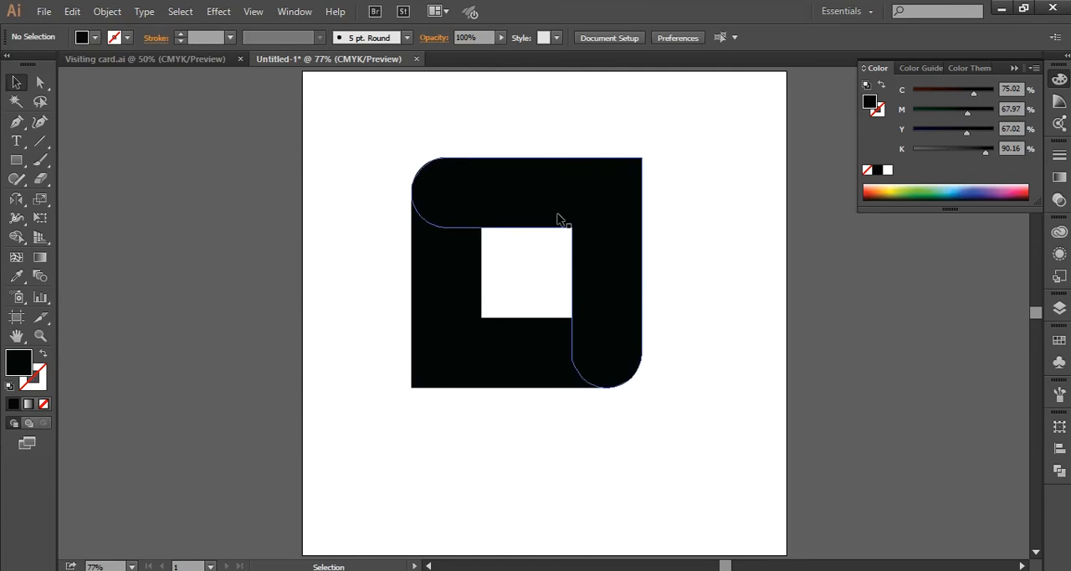
# - Split the two overlapping rounded ends of the frame into separate teardrop shapes with the Shape Builder tool
pyautogui.moveTo(366, 114); pyautogui.dragTo(688, 424)
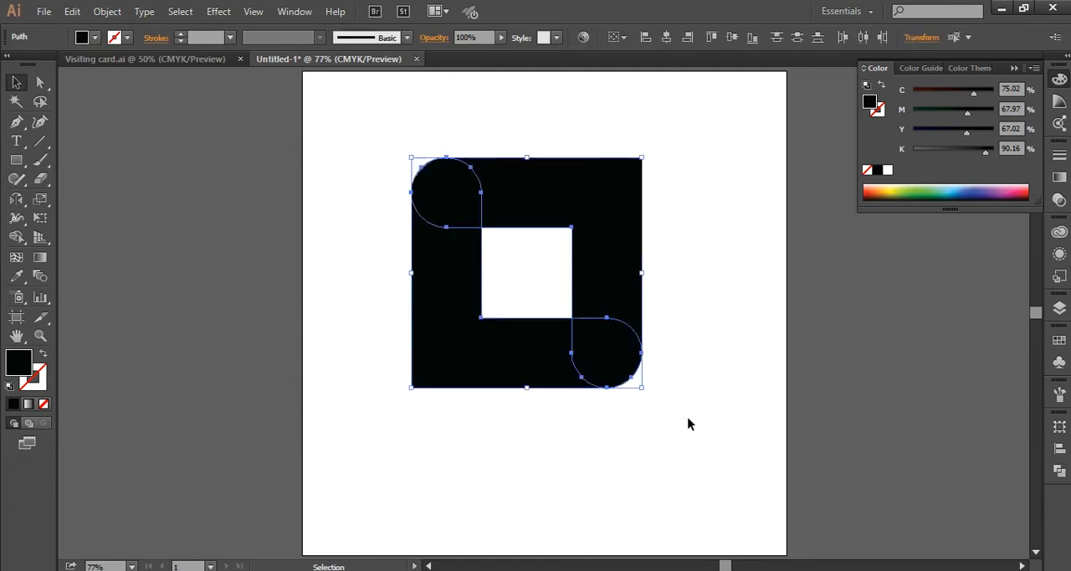
pyautogui.click(18, 238)
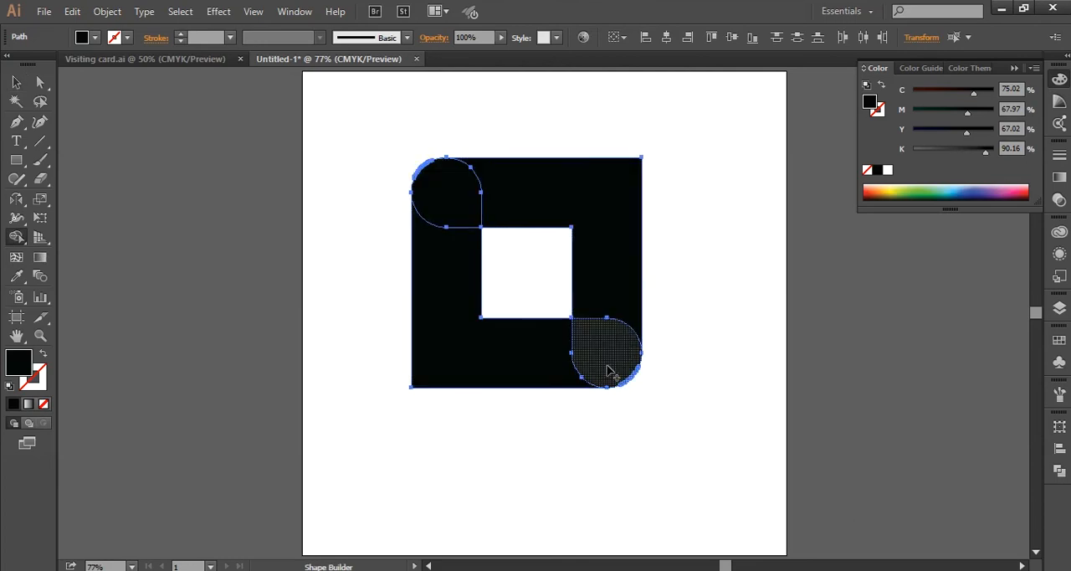
pyautogui.click(15, 84)
pyautogui.click(273, 234)
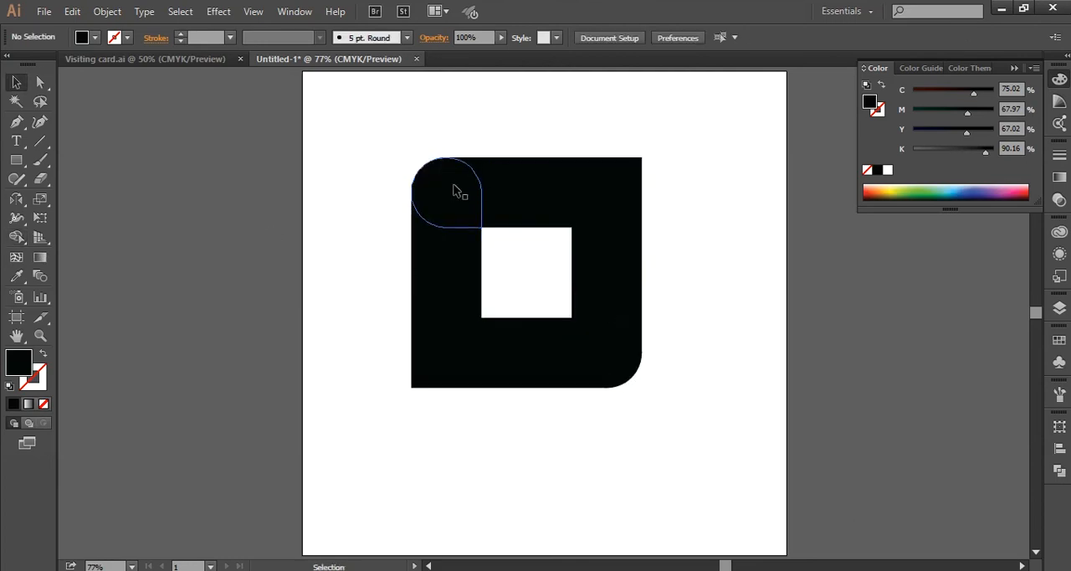
pyautogui.click(456, 189)
pyautogui.click(589, 341)
pyautogui.click(611, 248)
pyautogui.click(330, 291)
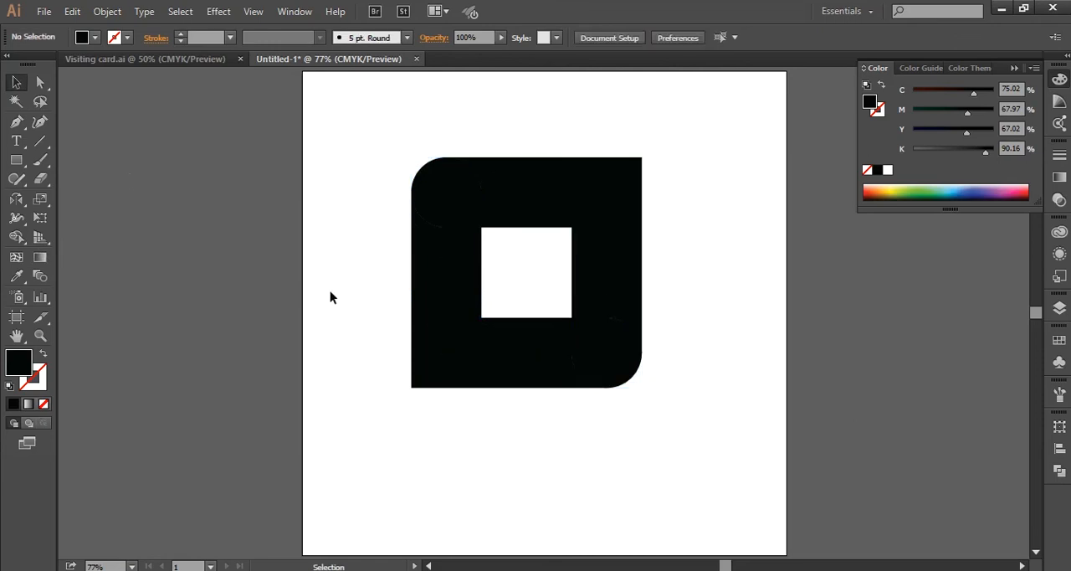
# - Draw a black square of about 95 pt centred in the white opening of the frame
pyautogui.click(17, 160)
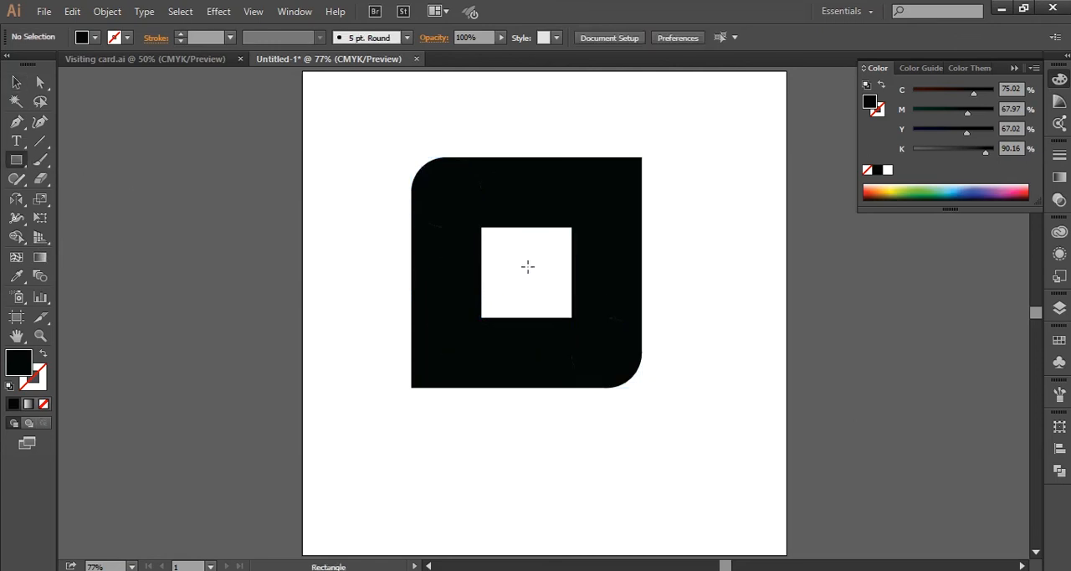
pyautogui.moveTo(515, 259)
pyautogui.mouseDown()
pyautogui.moveTo(541, 278)
pyautogui.moveTo(525, 275)
pyautogui.mouseUp()
pyautogui.press('v')
pyautogui.click(311, 211)
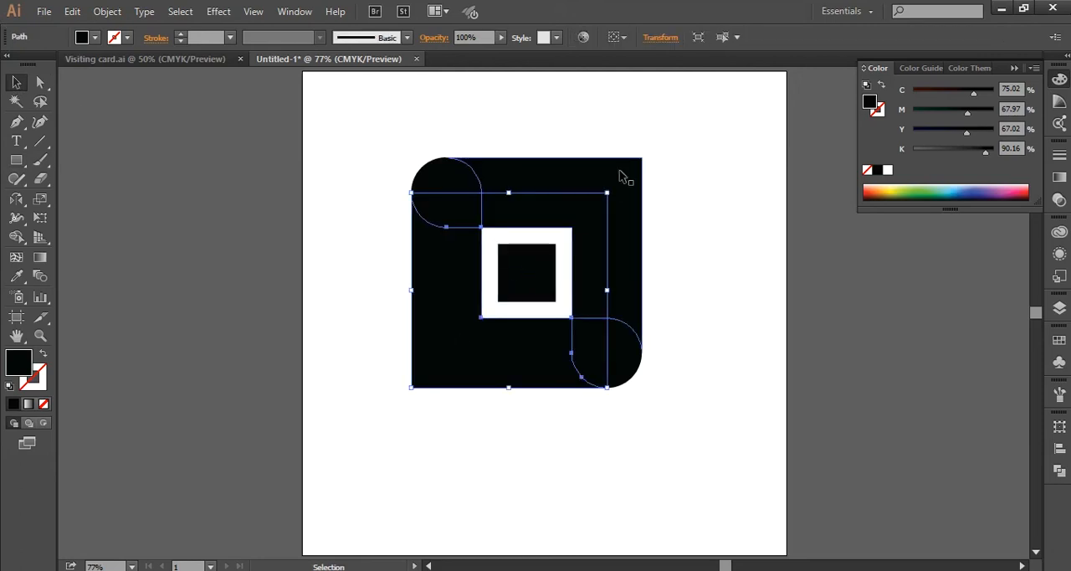
pyautogui.click(697, 202)
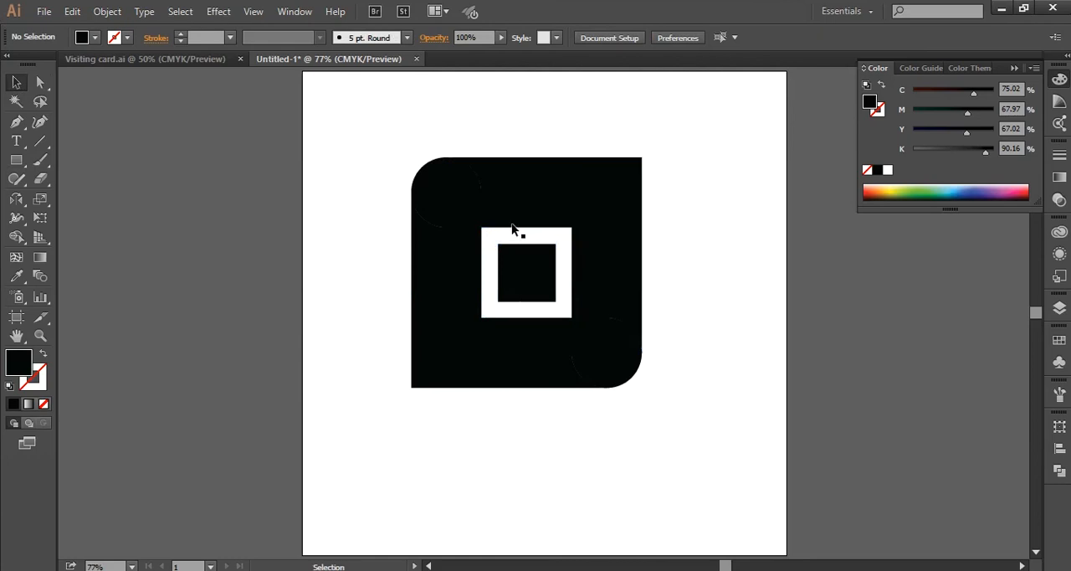
# - Fill the upper-left teardrop shape with light grey c6c6c6
pyautogui.click(443, 208)
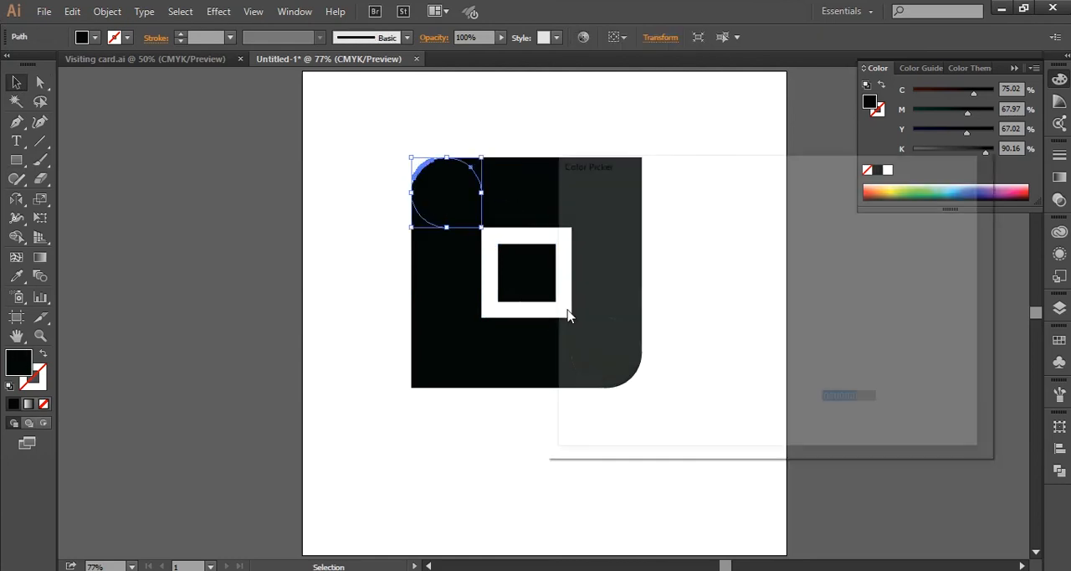
pyautogui.moveTo(577, 240)
pyautogui.mouseDown()
pyautogui.moveTo(562, 265)
pyautogui.moveTo(563, 248)
pyautogui.mouseUp()
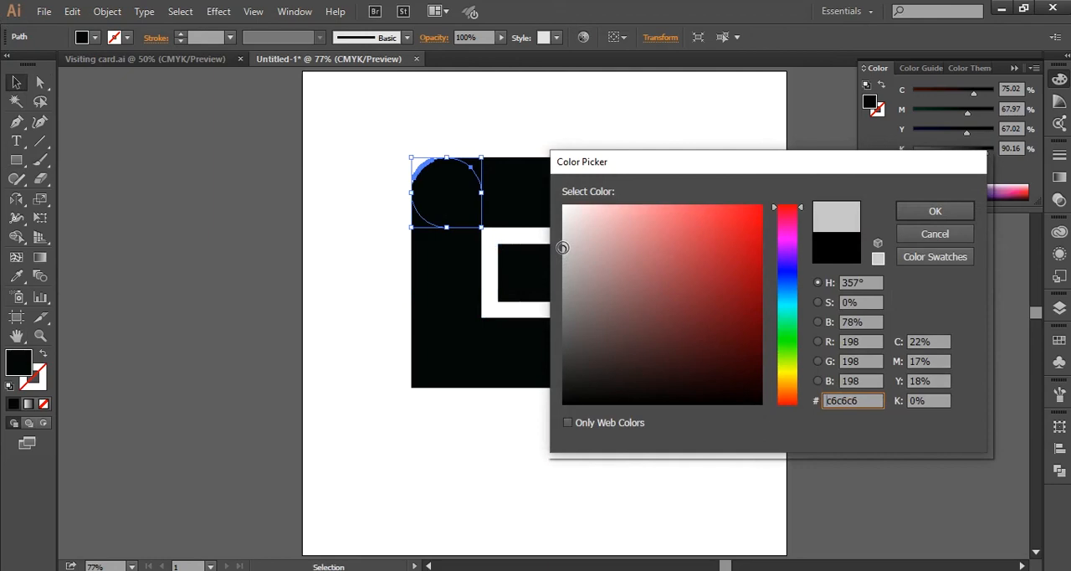
pyautogui.click(935, 210)
pyautogui.click(717, 353)
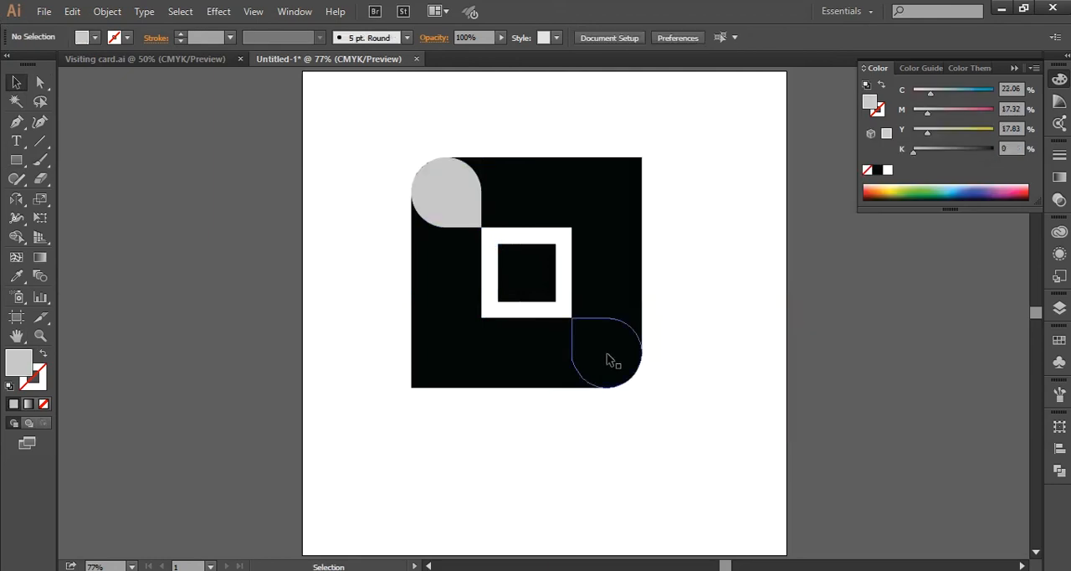
# - Apply the upper-left teardrop's light grey fill to the lower-right teardrop with the Eyedropper
pyautogui.click(610, 359)
pyautogui.press('i')
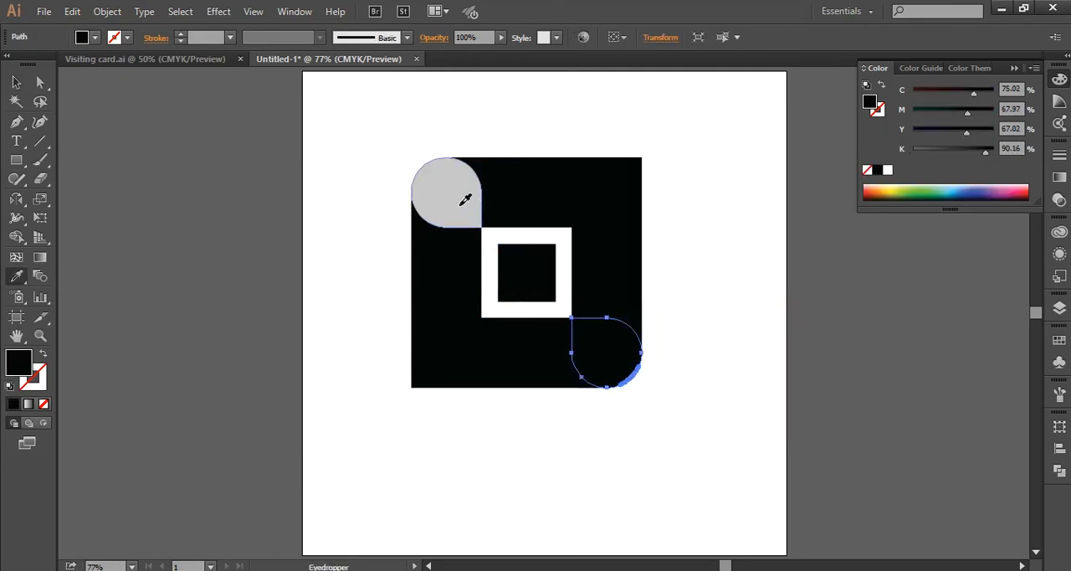
pyautogui.click(463, 202)
pyautogui.press('v')
pyautogui.click(338, 401)
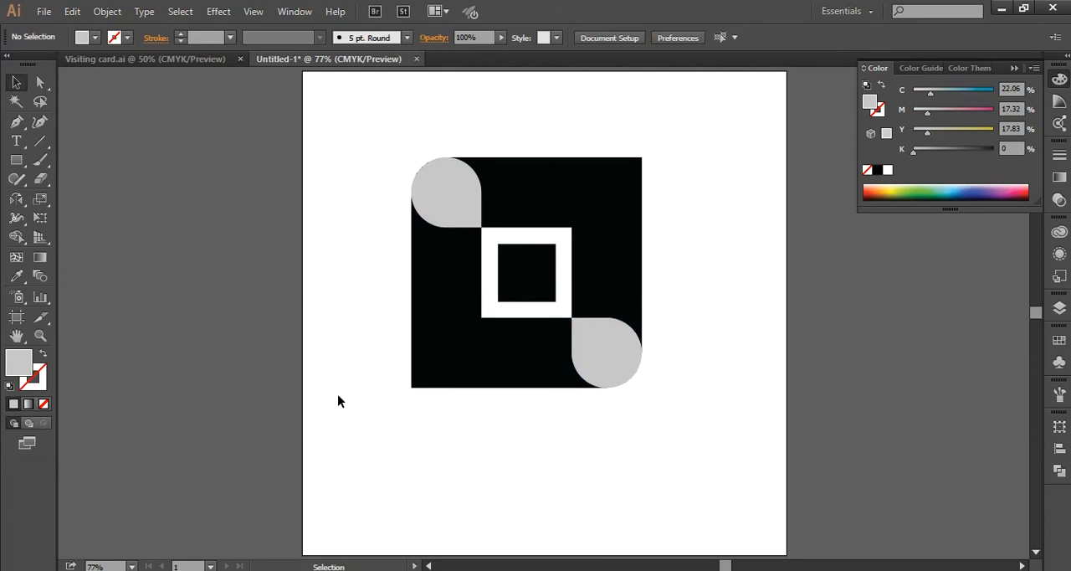
# - Group the outer frame pieces and both grey teardrops, leaving out the centre square
pyautogui.moveTo(402, 188); pyautogui.dragTo(661, 401)
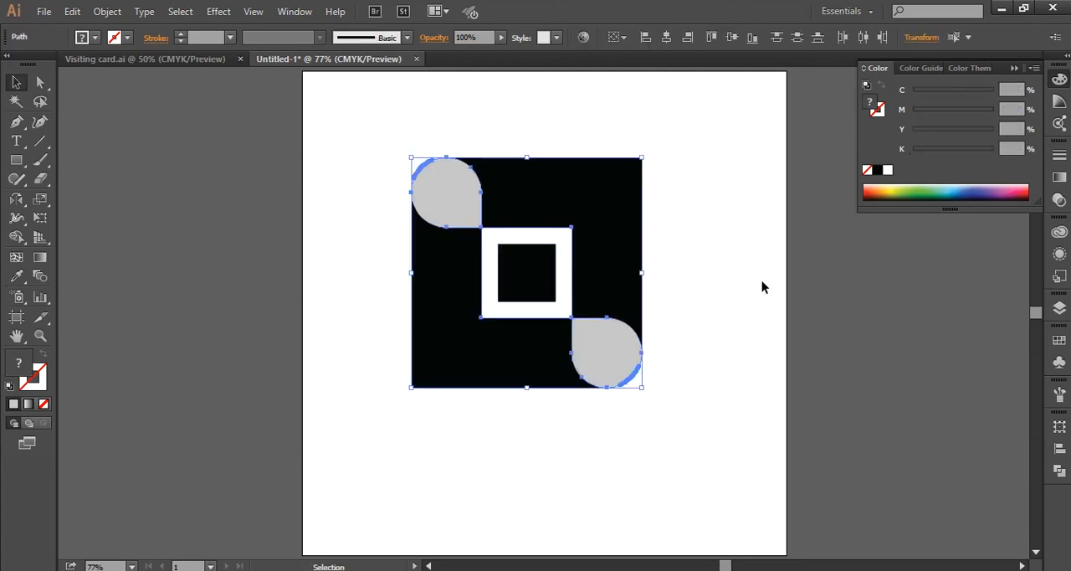
pyautogui.rightClick(577, 187)
pyautogui.click(636, 265)
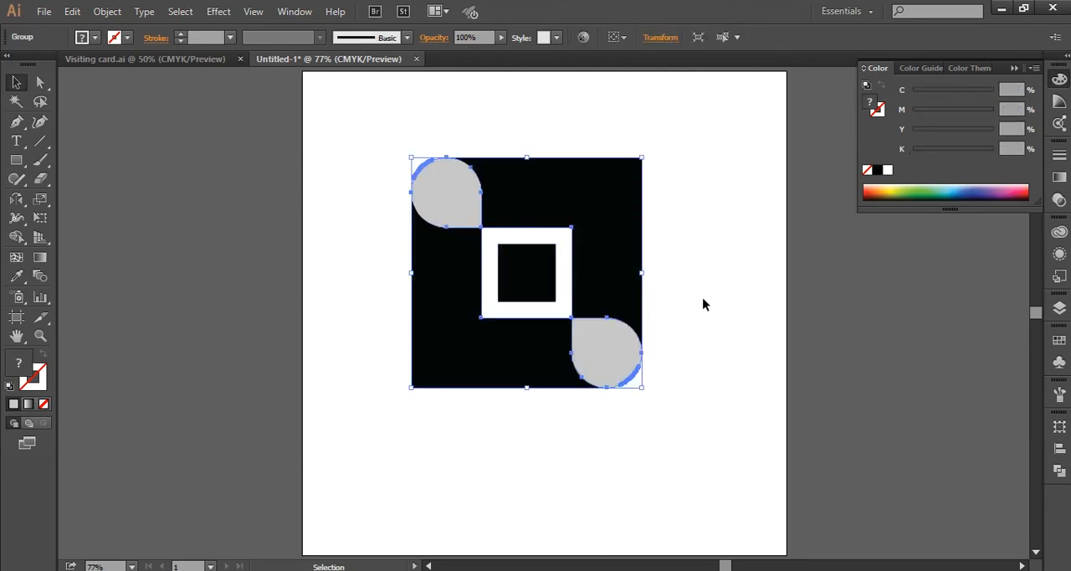
pyautogui.click(702, 297)
# - Enlarge the black centre square proportionally from its centre to about 121 pt
pyautogui.click(531, 280)
pyautogui.click(619, 232)
pyautogui.click(526, 286)
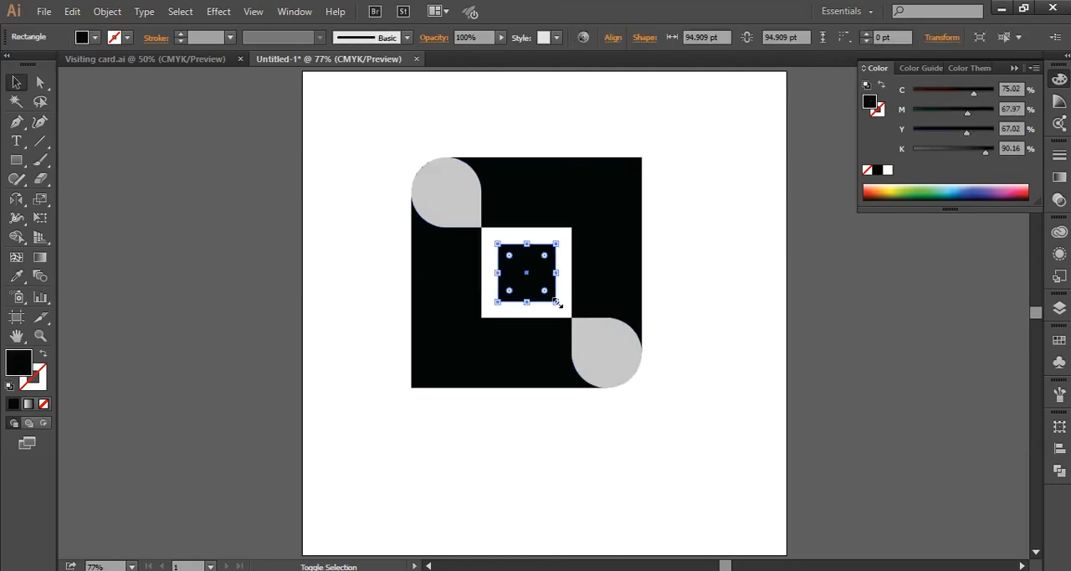
pyautogui.moveTo(558, 303); pyautogui.dragTo(564, 310)
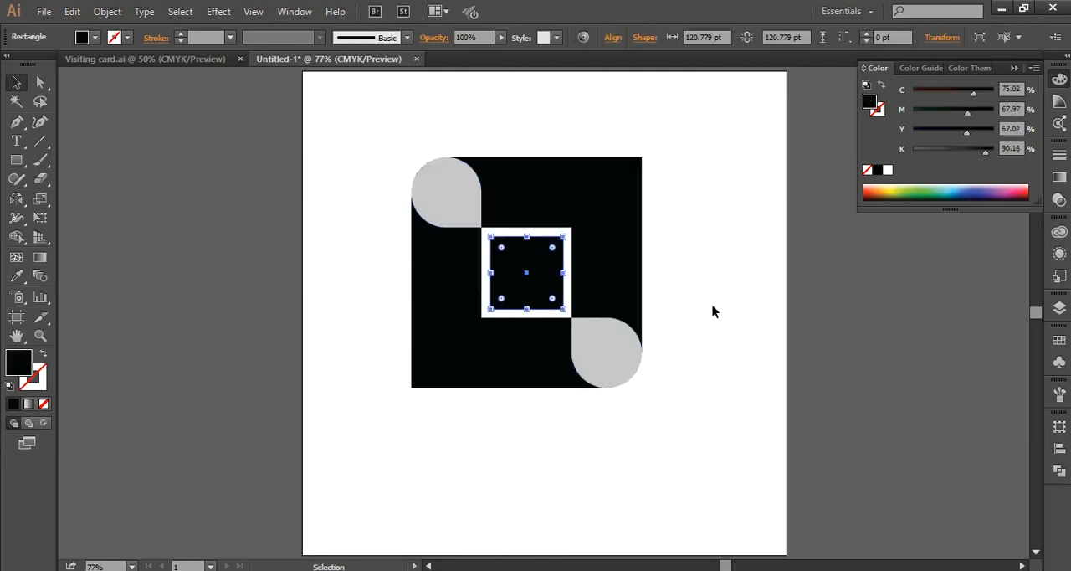
pyautogui.click(712, 304)
pyautogui.moveTo(352, 123); pyautogui.dragTo(671, 415)
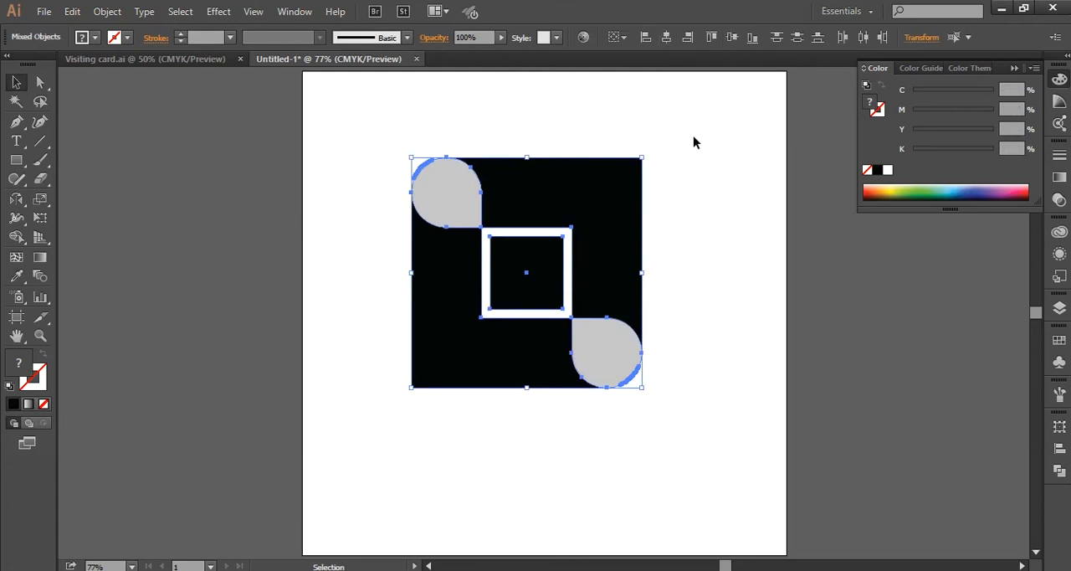
pyautogui.click(694, 169)
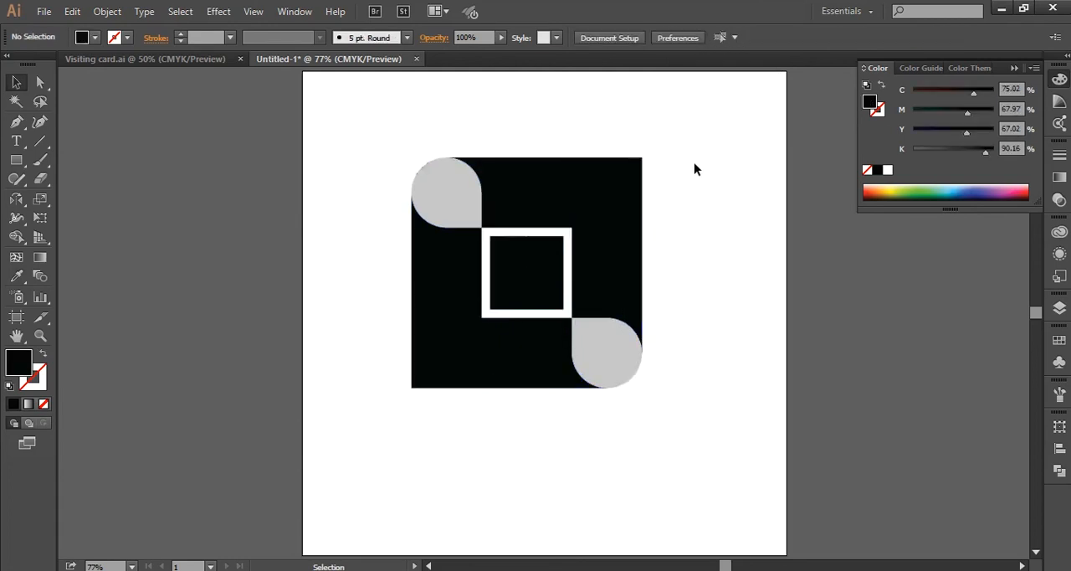
# - Apply the upper-left teardrop's light grey fill to the centre square with the Eyedropper
pyautogui.click(545, 282)
pyautogui.press('i')
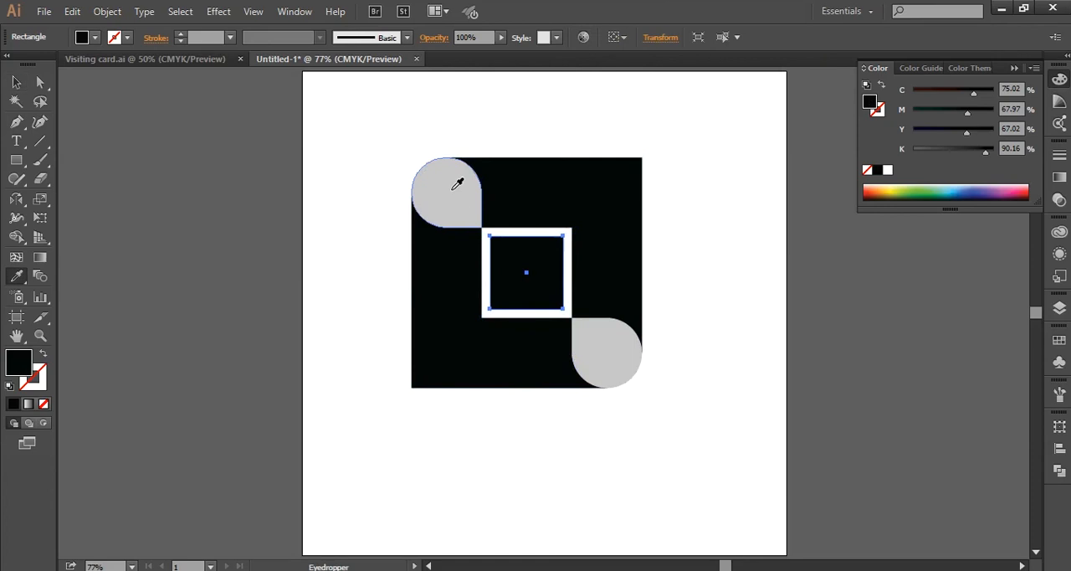
pyautogui.click(457, 184)
pyautogui.click(16, 83)
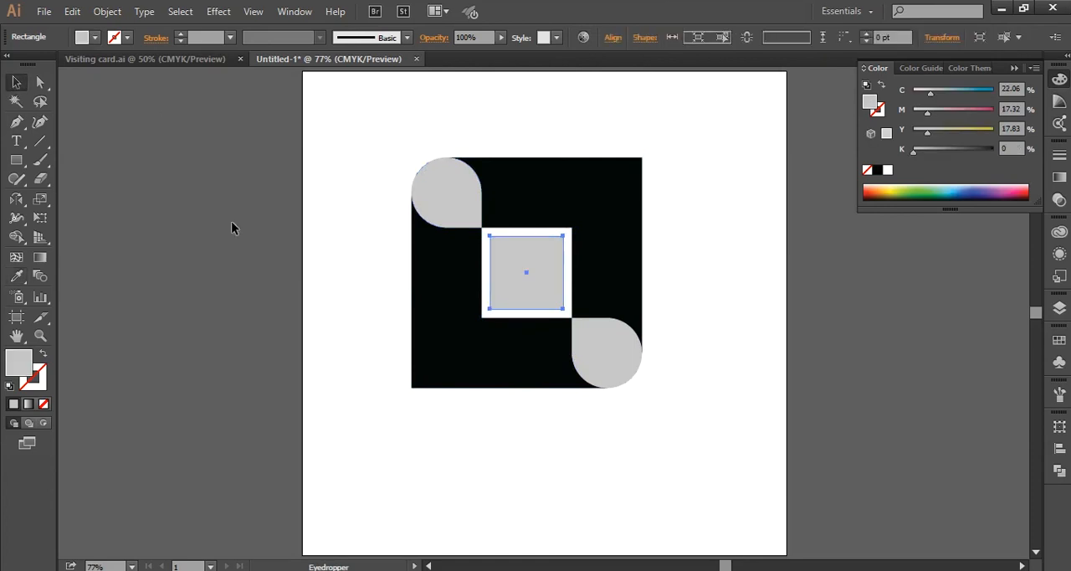
pyautogui.click(259, 234)
# - Examine the logo as a whole and the outer curve of the upper-left teardrop up close
pyautogui.scroll(-1, 259, 233)
pyautogui.moveTo(259, 232); pyautogui.dragTo(274, 249)
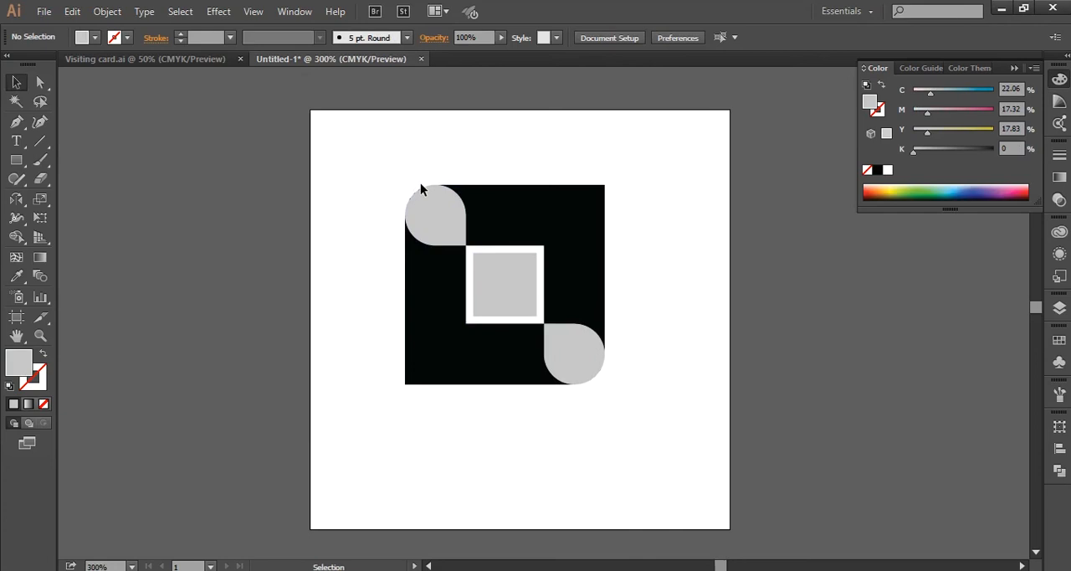
pyautogui.scroll(2, 421, 189)
pyautogui.scroll(-1, 417, 199)
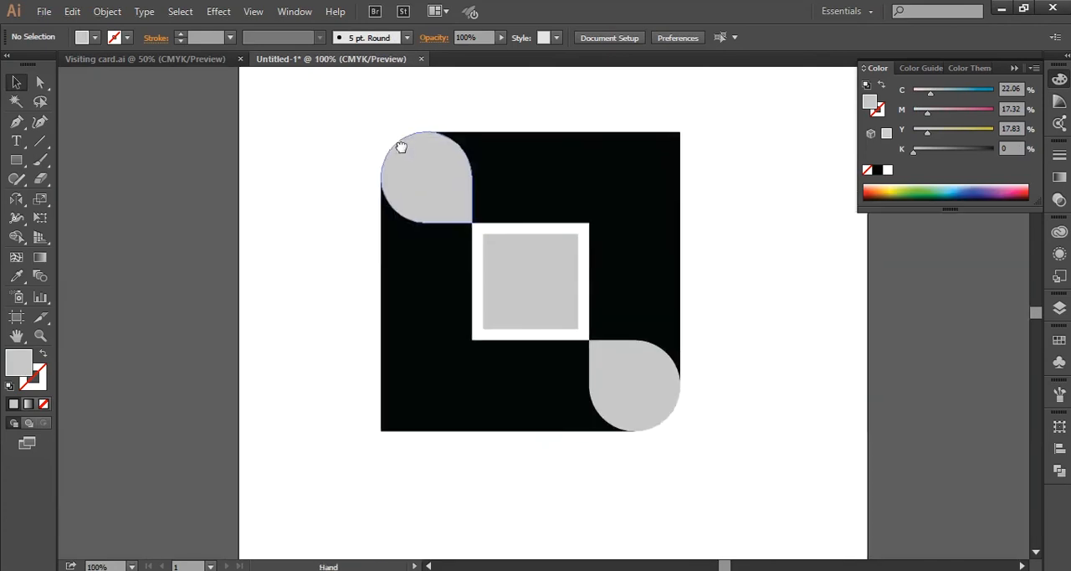
pyautogui.moveTo(376, 164); pyautogui.dragTo(709, 451)
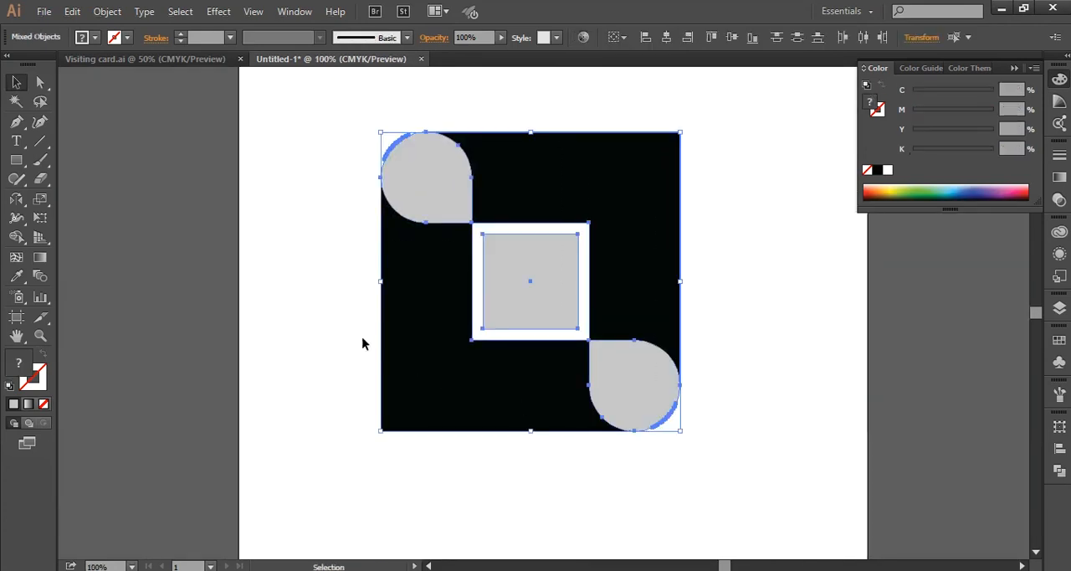
pyautogui.click(337, 284)
pyautogui.scroll(1, 394, 171)
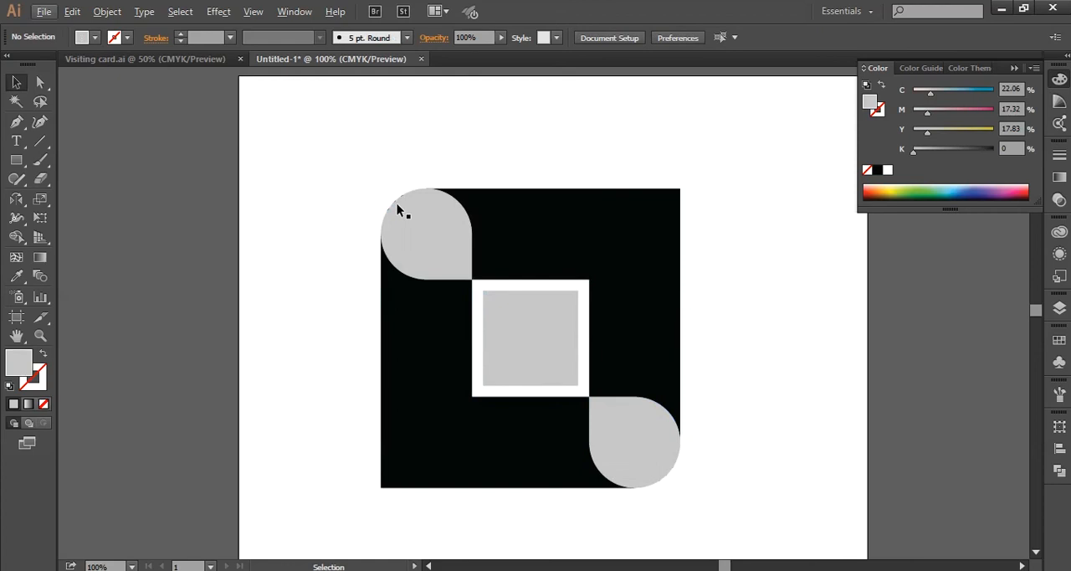
pyautogui.scroll(4, 396, 205)
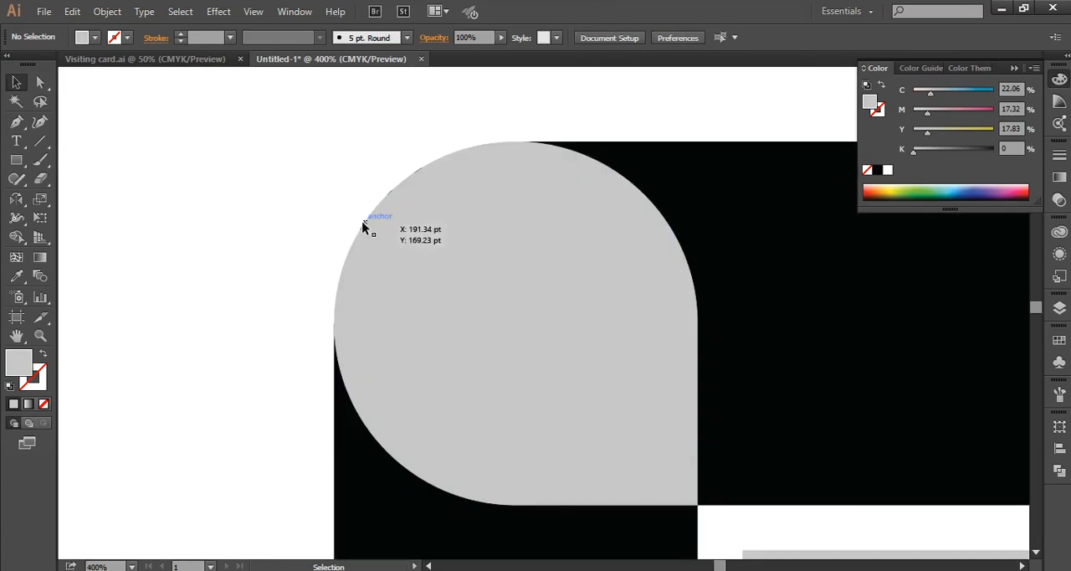
pyautogui.click(365, 227)
pyautogui.moveTo(381, 246); pyautogui.dragTo(543, 270)
pyautogui.hotkey('ctrl', 'z')
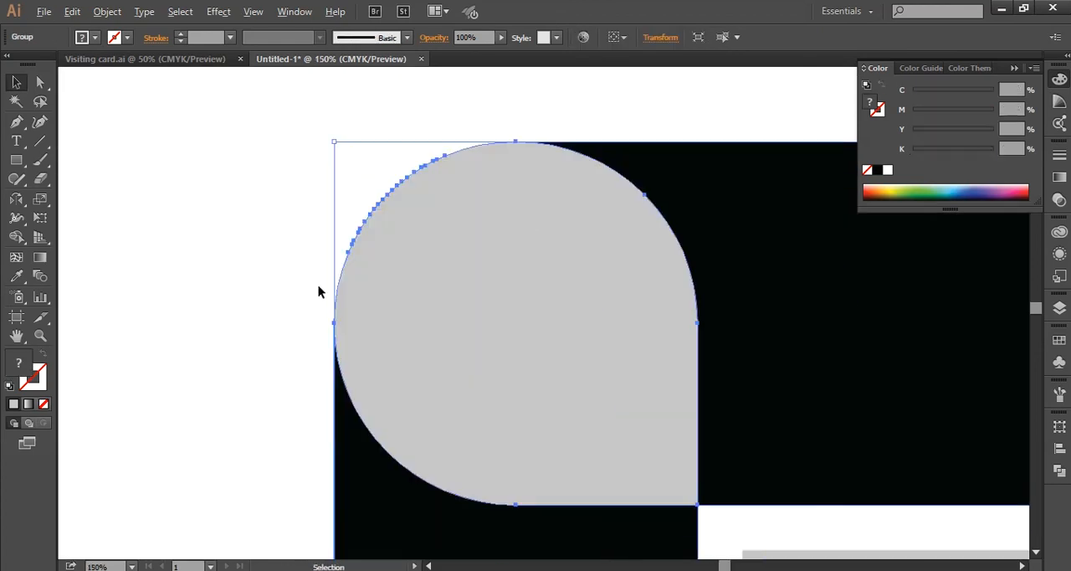
# - Ungroup the outer frame pieces and the two grey teardrops
pyautogui.scroll(-4, 318, 286)
pyautogui.moveTo(319, 286); pyautogui.dragTo(324, 278)
pyautogui.click(237, 252)
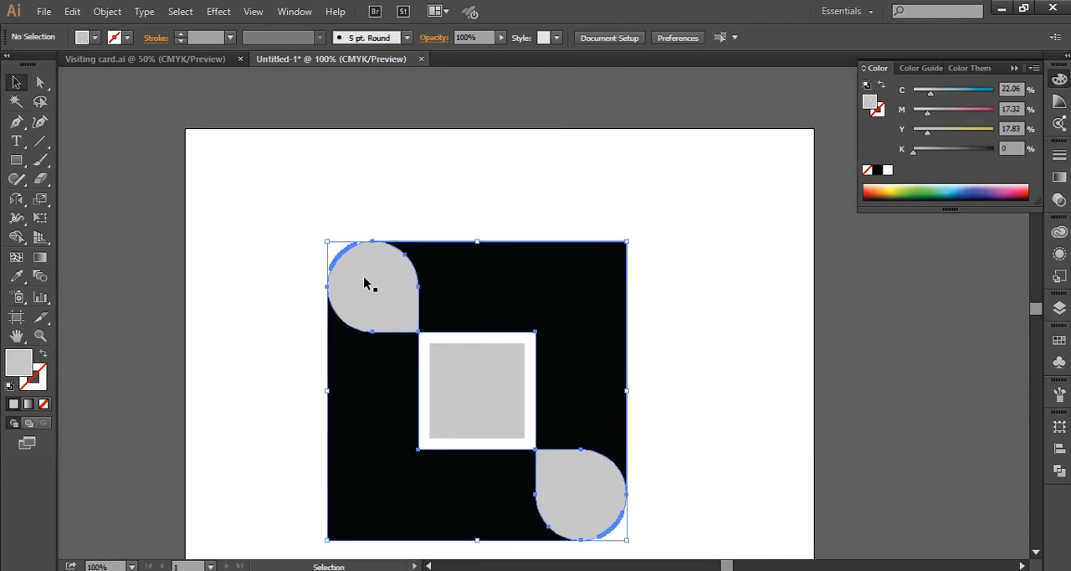
pyautogui.rightClick(364, 283)
pyautogui.click(285, 299)
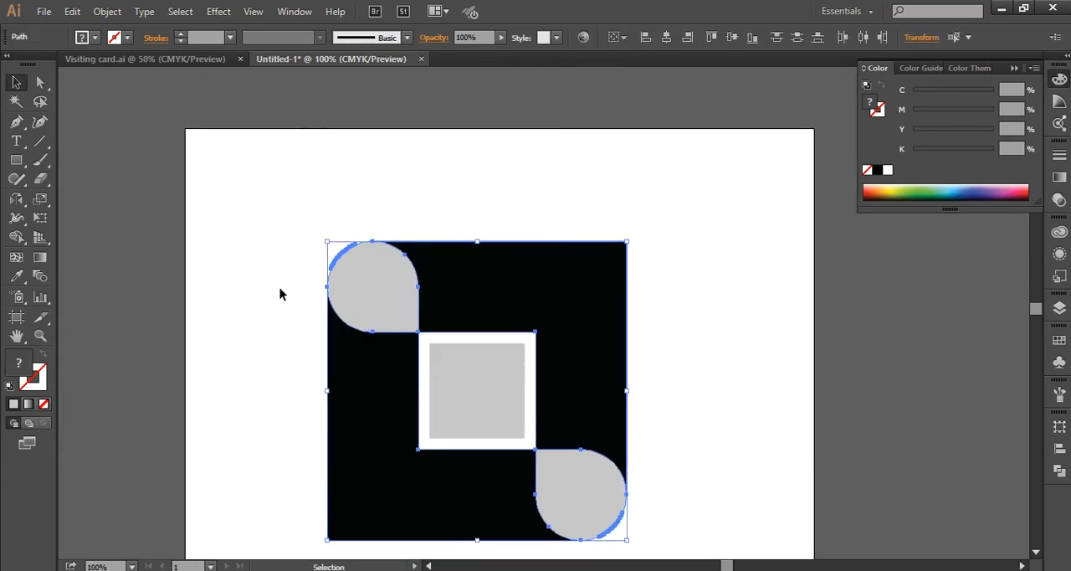
pyautogui.moveTo(339, 277); pyautogui.dragTo(486, 254)
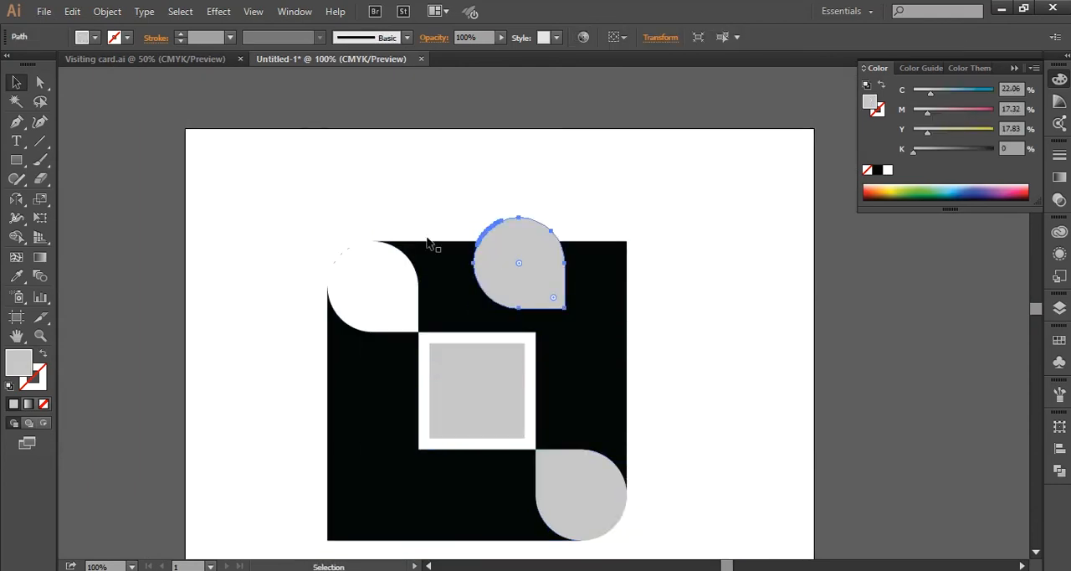
pyautogui.hotkey('ctrl', 'z')
# - Remove the fill from both teardrops to expose the stray slivers along the outer curves
pyautogui.keyDown('shift'); pyautogui.click(371, 304); pyautogui.keyUp('shift')
pyautogui.keyDown('shift'); pyautogui.click(370, 304); pyautogui.keyUp('shift')
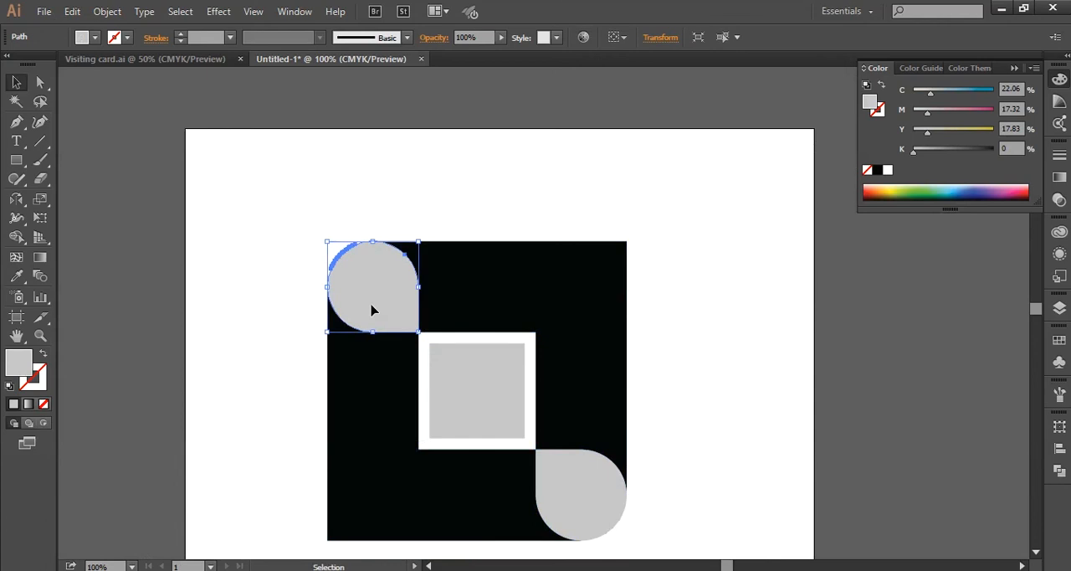
pyautogui.keyDown('shift'); pyautogui.click(579, 495); pyautogui.keyUp('shift')
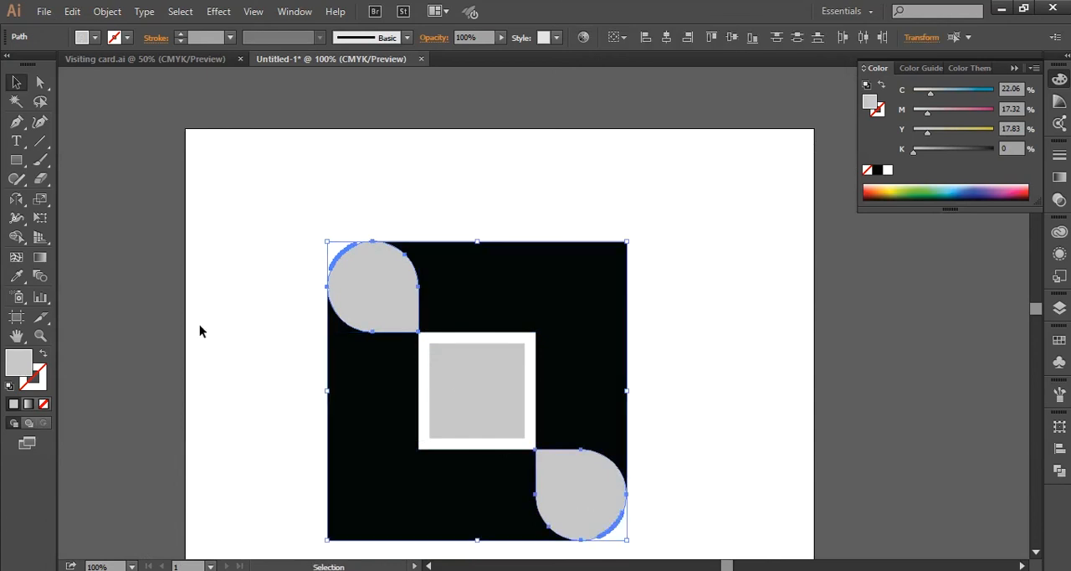
pyautogui.doubleClick(22, 361)
pyautogui.press('Escape')
pyautogui.click(43, 404)
pyautogui.click(276, 252)
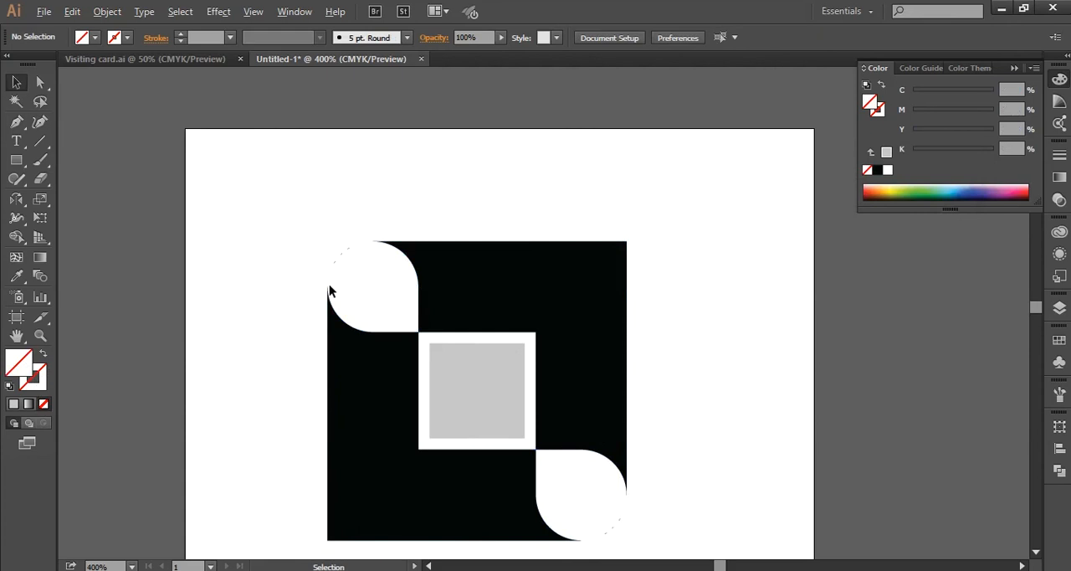
# - Delete the three stray black slivers along the upper-left teardrop's outer curve
pyautogui.scroll(4, 329, 284)
pyautogui.click(410, 293)
pyautogui.press('Delete')
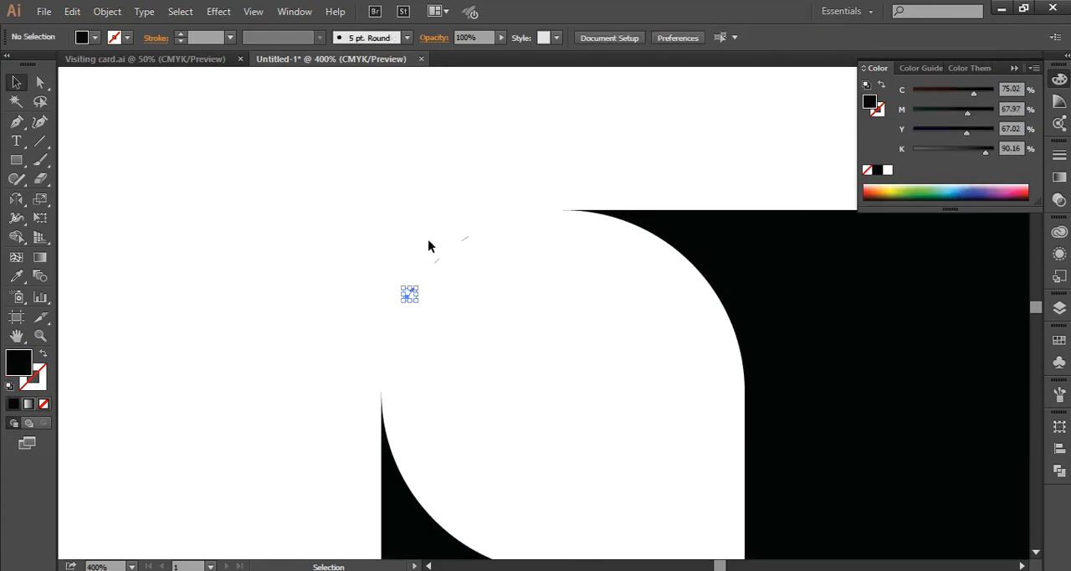
pyautogui.click(436, 265)
pyautogui.press('Delete')
pyautogui.click(465, 238)
pyautogui.press('Delete')
# - Apply the centre square's light grey fill to the upper-left teardrop with the Eyedropper
pyautogui.scroll(-2, 342, 326)
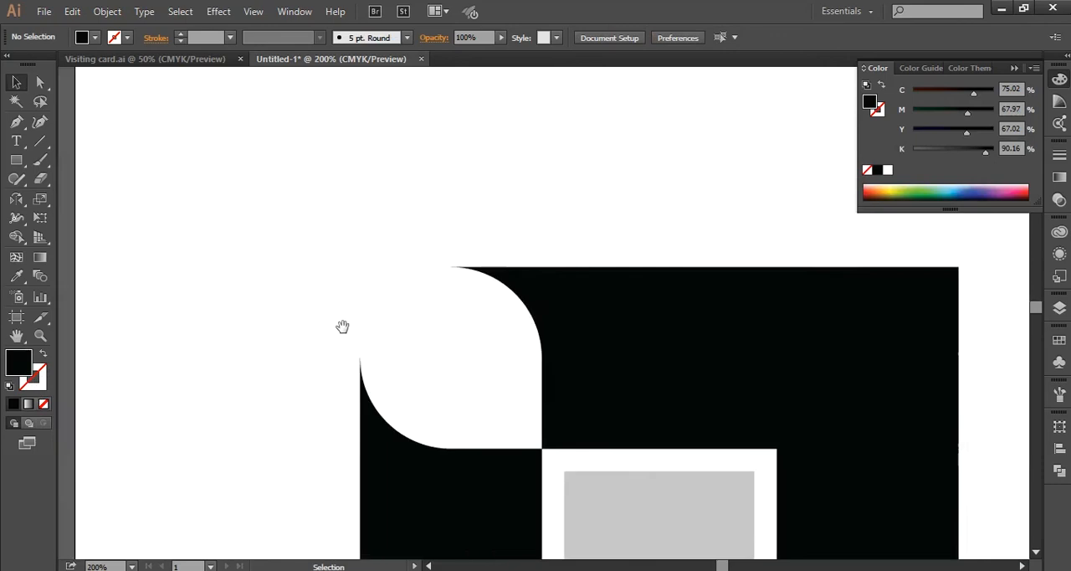
pyautogui.moveTo(342, 327); pyautogui.dragTo(326, 134)
pyautogui.press('i')
pyautogui.click(550, 333)
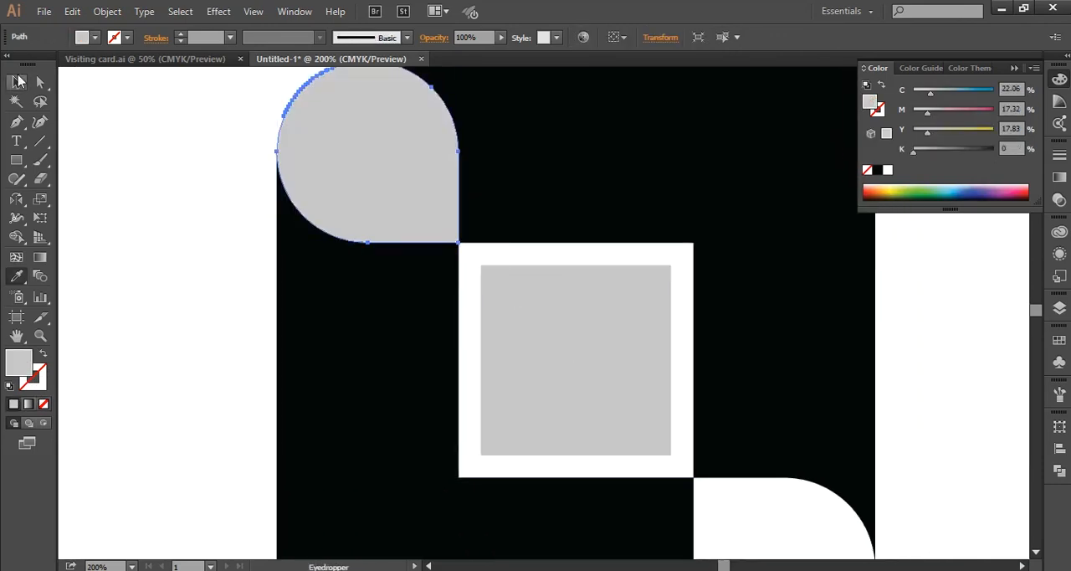
pyautogui.press('v')
pyautogui.click(265, 422)
# - Delete the lowest stray black sliver along the lower-right teardrop's outer curve
pyautogui.moveTo(233, 362); pyautogui.dragTo(140, 213)
pyautogui.moveTo(353, 400); pyautogui.dragTo(252, 368)
pyautogui.click(639, 465)
pyautogui.click(215, 436)
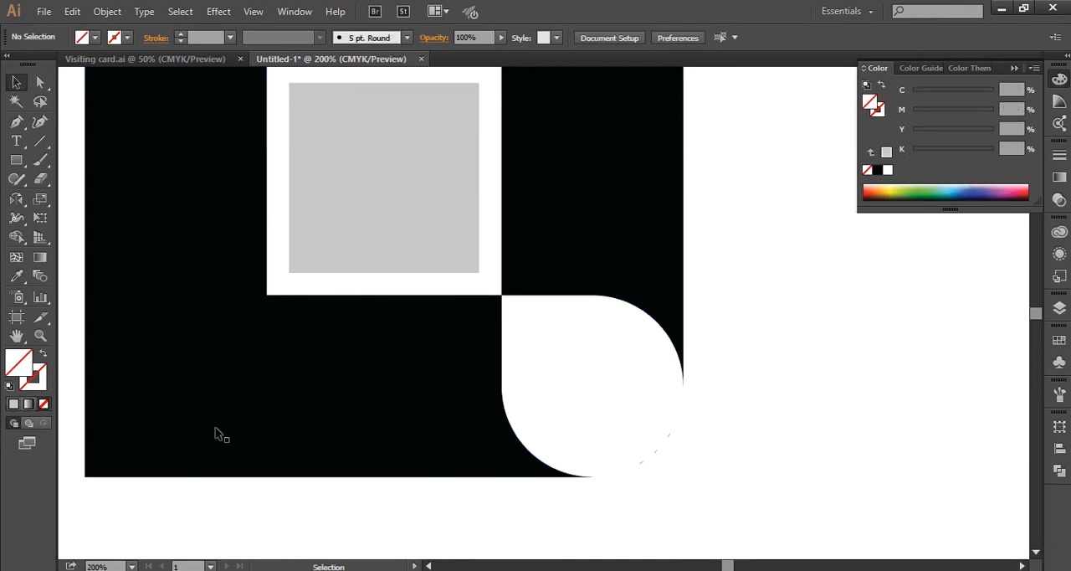
pyautogui.click(649, 473)
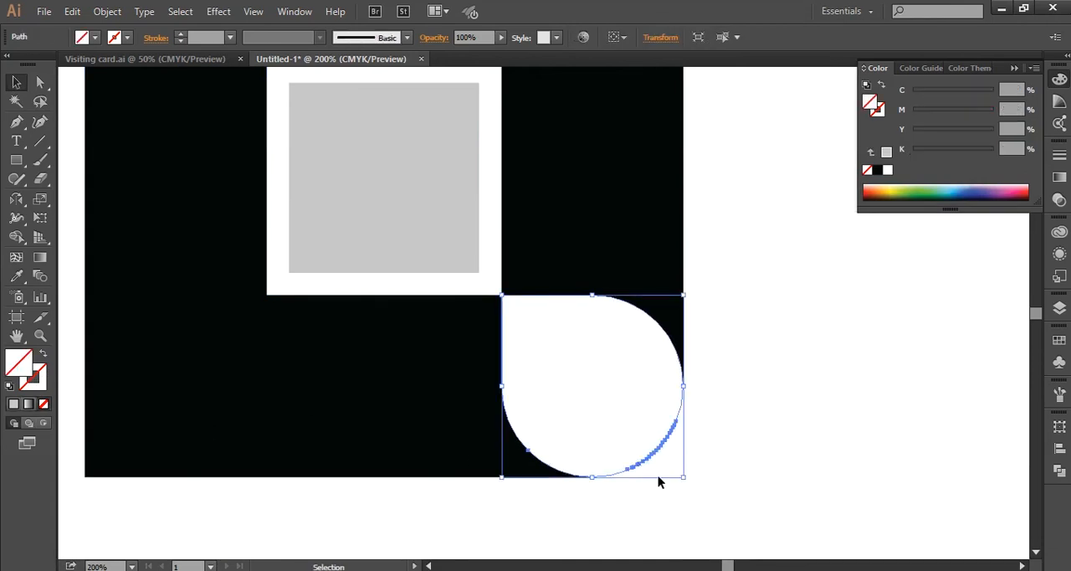
pyautogui.click(599, 435)
pyautogui.scroll(5, 630, 443)
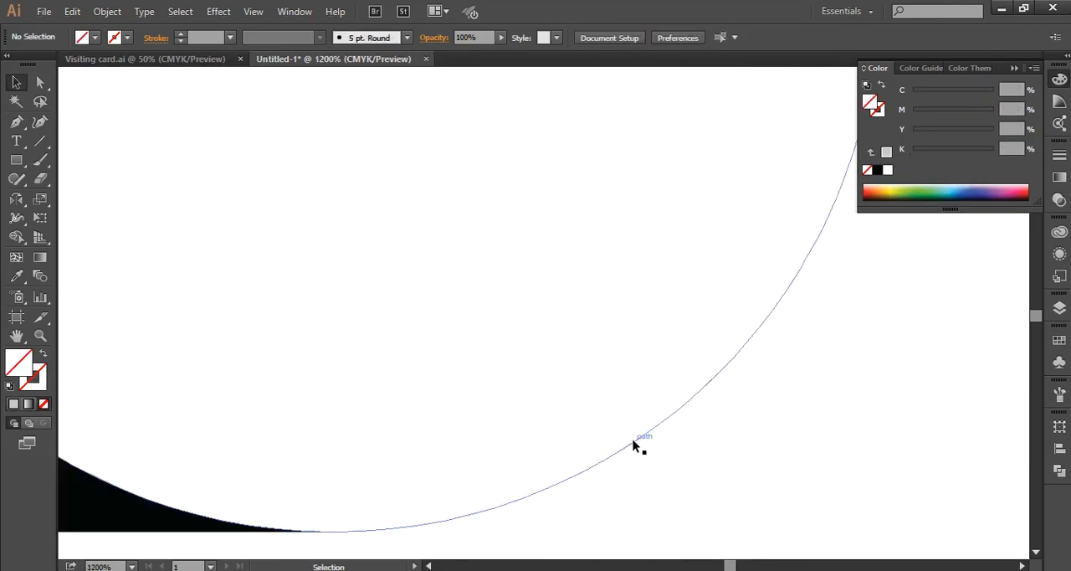
pyautogui.click(631, 448)
pyautogui.press('Delete')
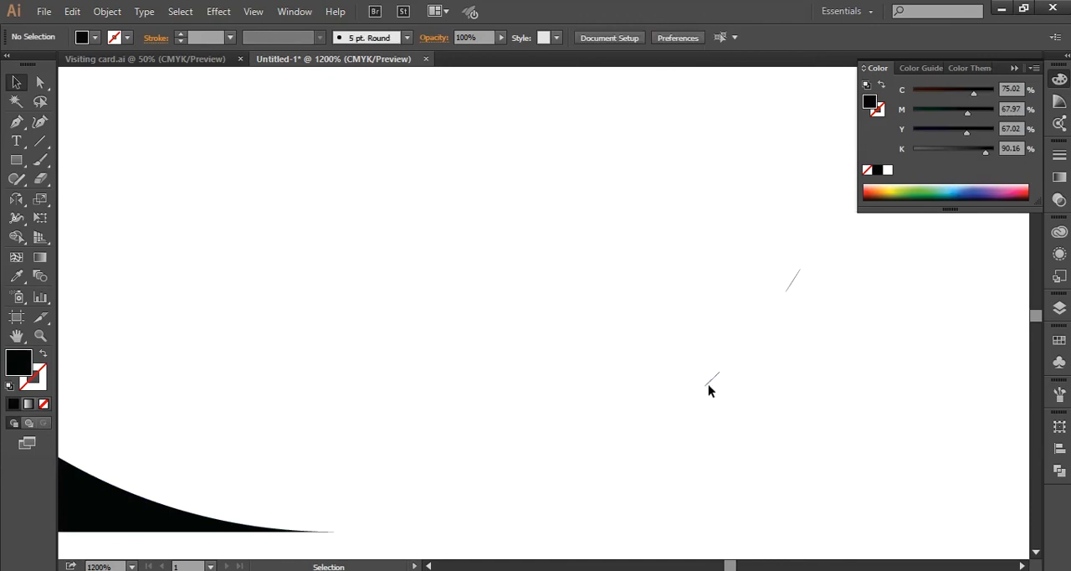
pyautogui.click(714, 388)
pyautogui.press('Delete')
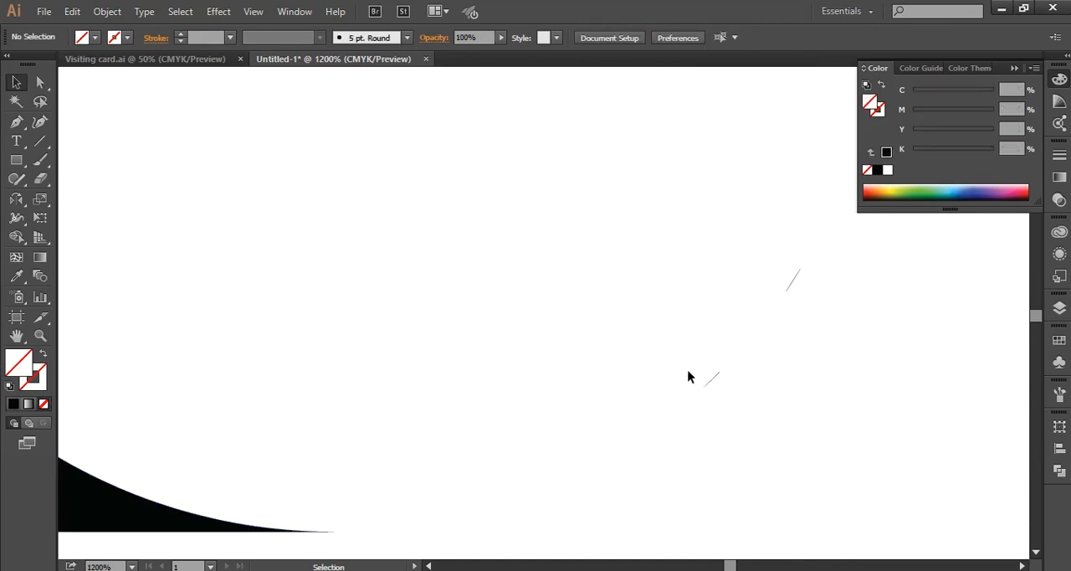
pyautogui.moveTo(471, 260); pyautogui.dragTo(777, 498)
pyautogui.hotkey('ctrl', 'z')
pyautogui.hotkey('ctrl', 'z')
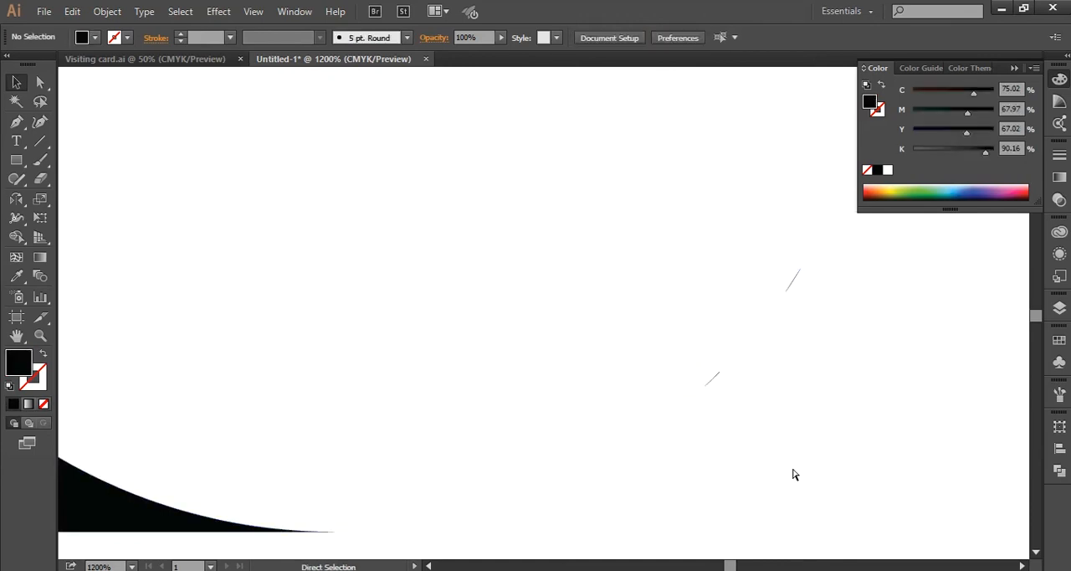
pyautogui.click(772, 436)
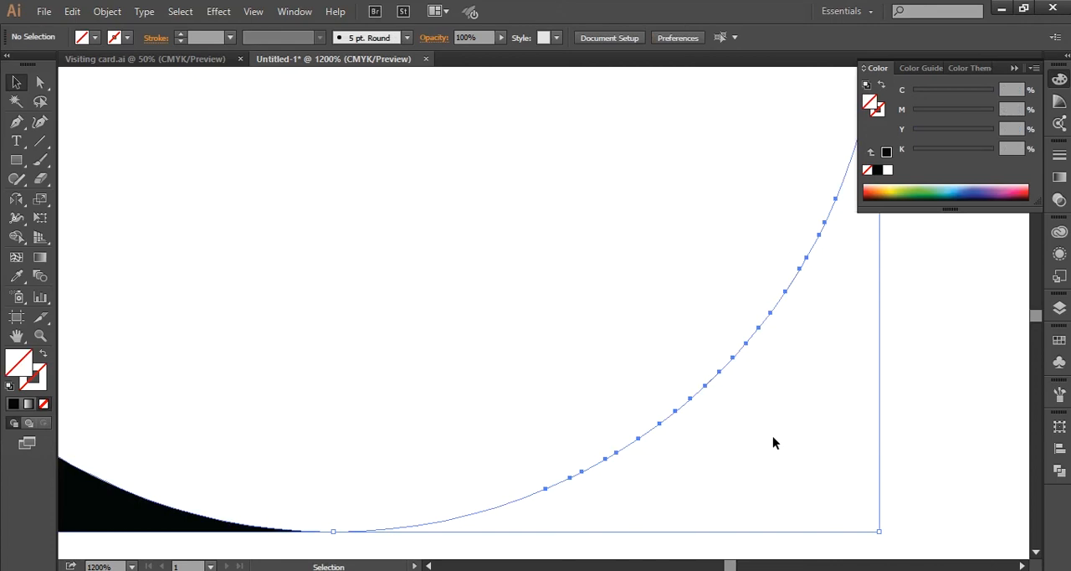
pyautogui.click(711, 381)
pyautogui.press('Delete')
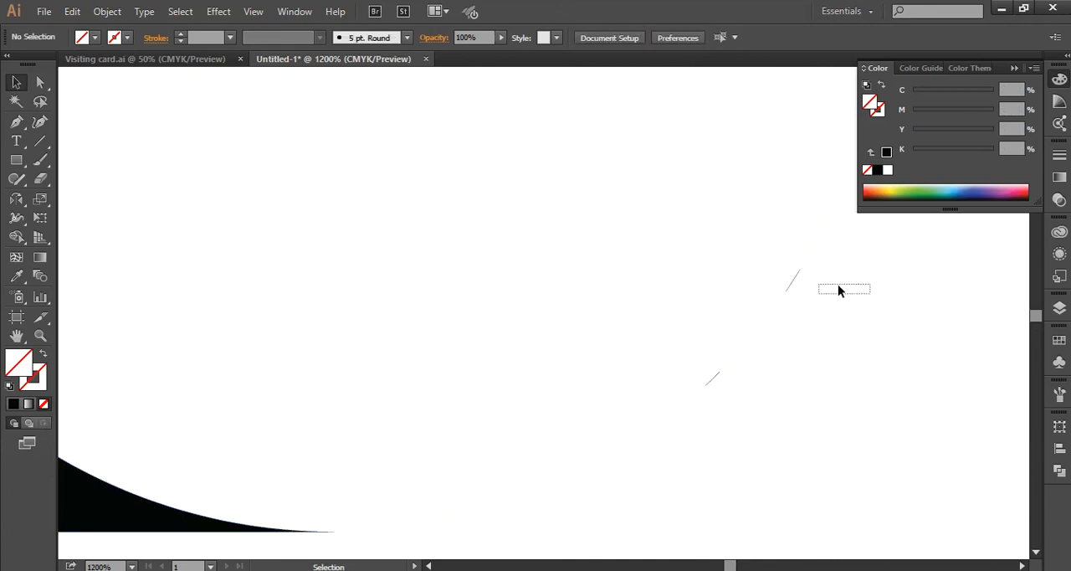
# - Delete the remaining stray slivers on the lower-right curve, leaving the unfilled teardrop out of the selection
pyautogui.moveTo(837, 290); pyautogui.dragTo(679, 453)
pyautogui.hotkey('ctrl', 'z')
pyautogui.hotkey('ctrl', 'z')
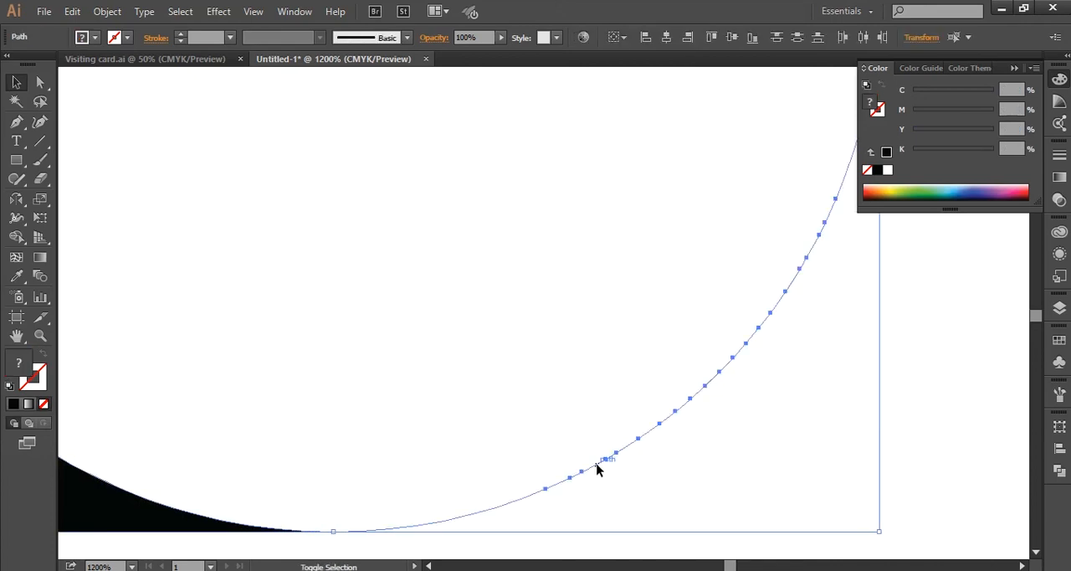
pyautogui.keyDown('shift'); pyautogui.click(597, 466); pyautogui.keyUp('shift')
pyautogui.press('Delete')
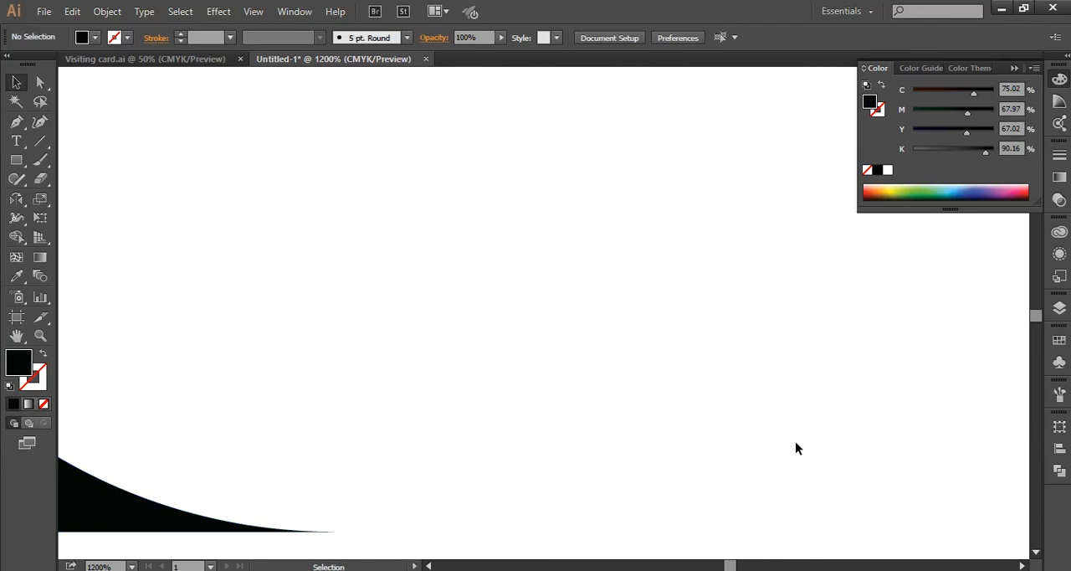
# - Apply the centre square's light grey fill to the lower-right teardrop with the Eyedropper
pyautogui.scroll(-8, 795, 441)
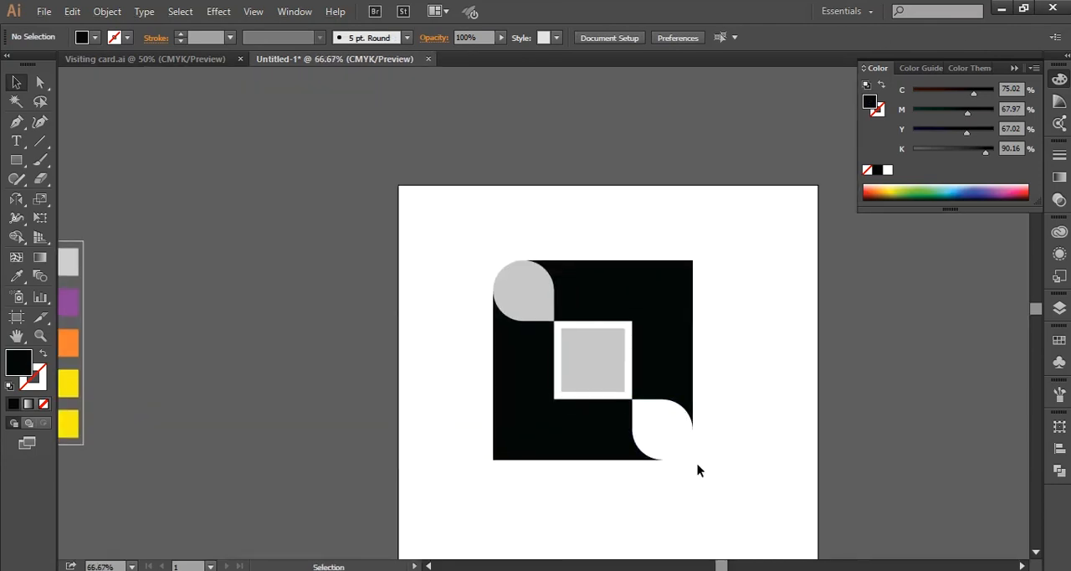
pyautogui.click(672, 440)
pyautogui.press('i')
pyautogui.click(600, 352)
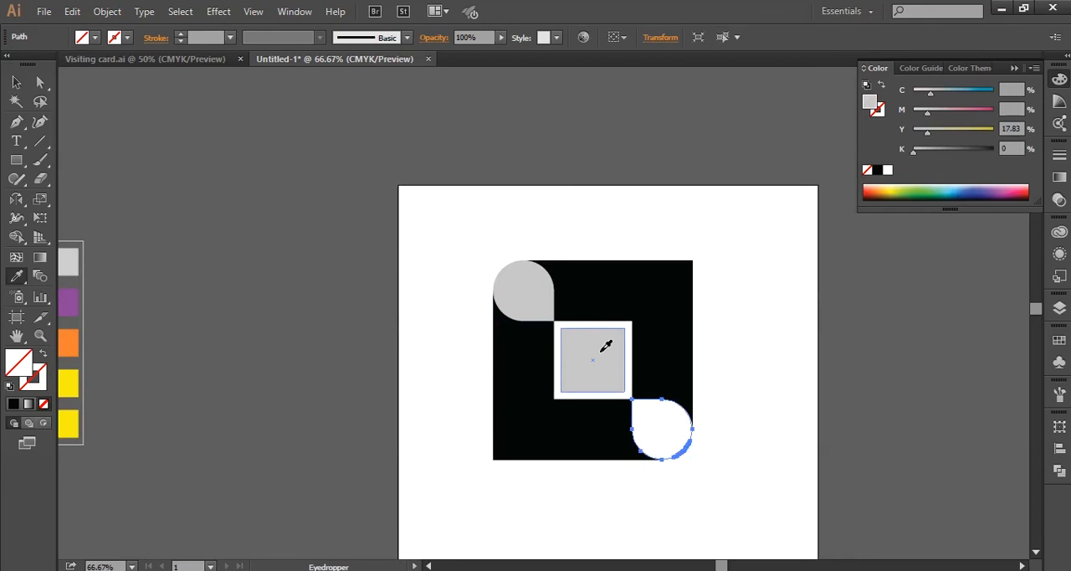
pyautogui.press('v')
pyautogui.click(474, 333)
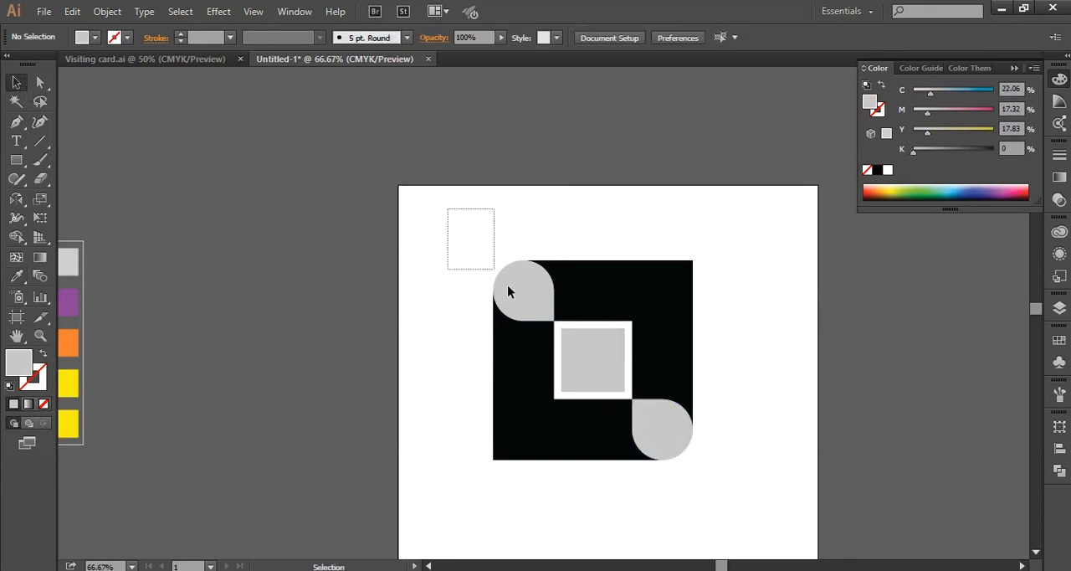
# - Scale the whole logo down to about half size and place a copy beside it, rotated 45° into a diamond
pyautogui.moveTo(508, 290); pyautogui.dragTo(753, 502)
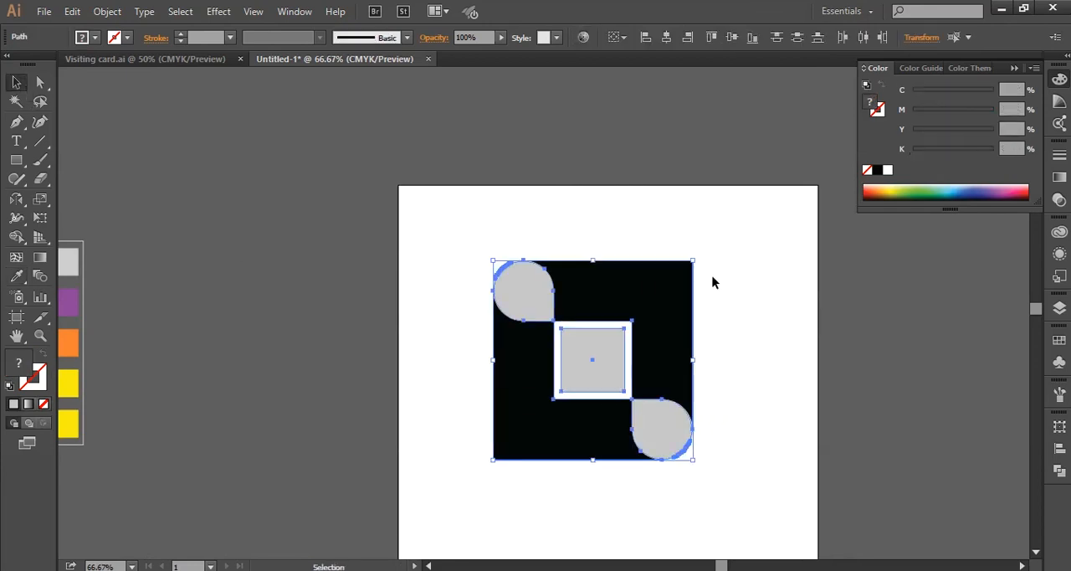
pyautogui.moveTo(694, 261); pyautogui.dragTo(594, 361)
pyautogui.moveTo(630, 369); pyautogui.dragTo(686, 368)
pyautogui.moveTo(744, 295); pyautogui.dragTo(855, 368)
pyautogui.click(855, 368)
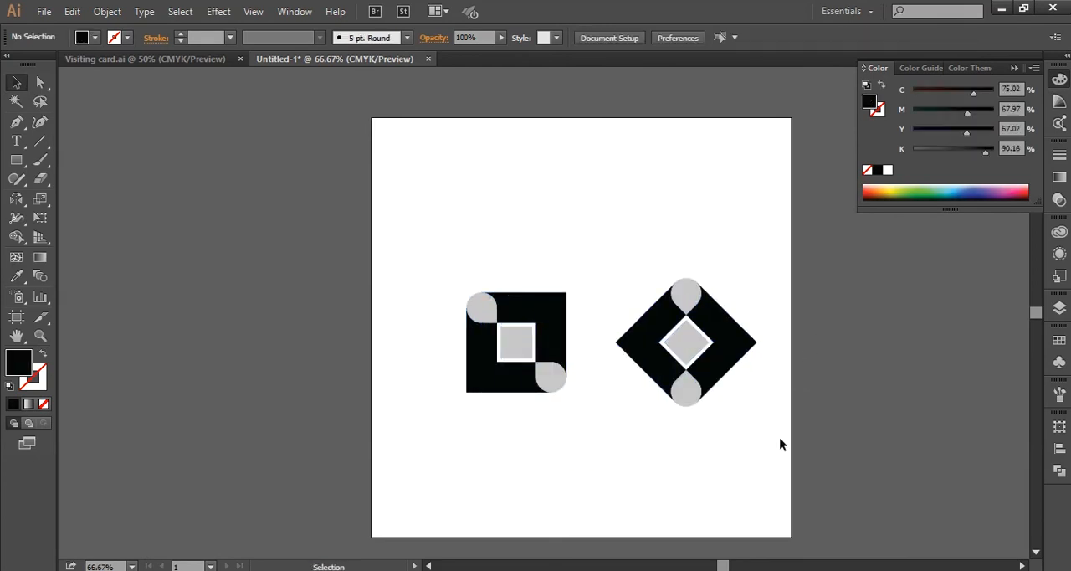
pyautogui.hotkey('ctrl', '1')
pyautogui.moveTo(773, 440); pyautogui.dragTo(730, 419)
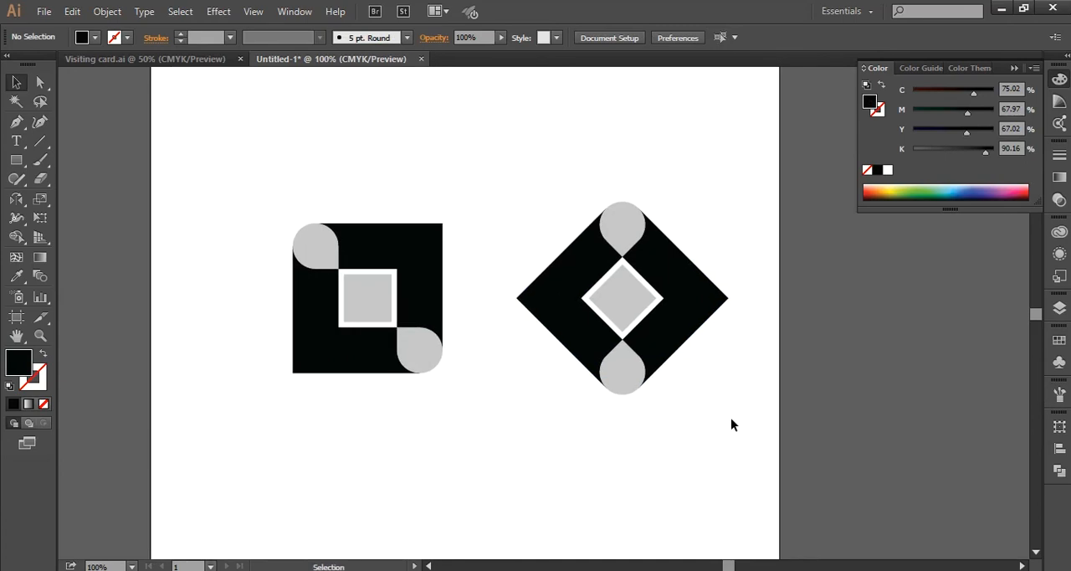
# - Move the diamond version off the artboard, past its right edge
pyautogui.moveTo(548, 194); pyautogui.dragTo(716, 383)
pyautogui.moveTo(584, 324); pyautogui.dragTo(882, 332)
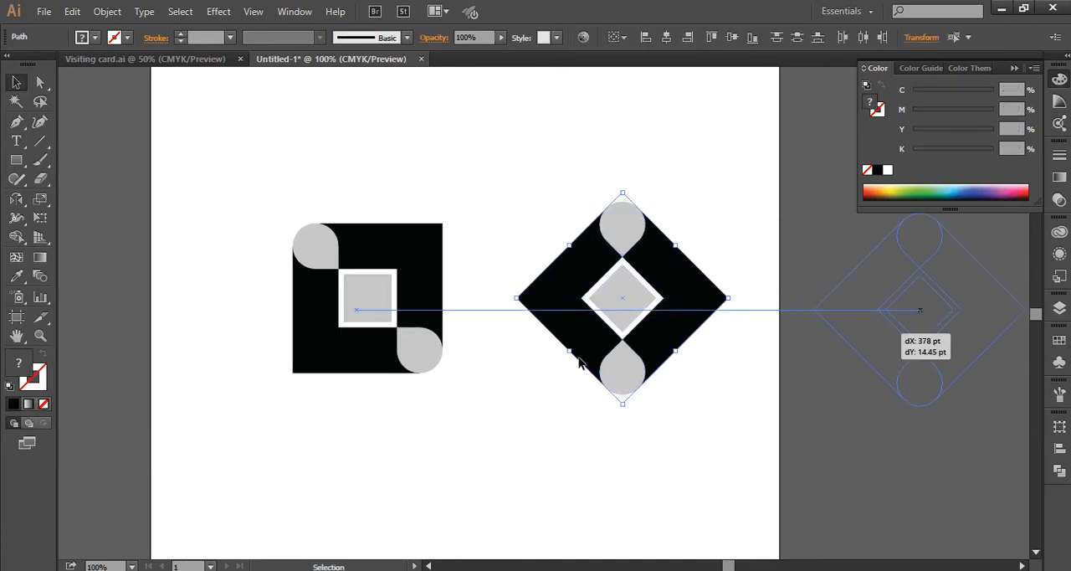
pyautogui.click(573, 362)
pyautogui.moveTo(527, 363); pyautogui.dragTo(632, 366)
# - Move the square logo to the horizontal middle of the artboard, slightly higher than before
pyautogui.moveTo(375, 219); pyautogui.dragTo(591, 394)
pyautogui.moveTo(413, 354); pyautogui.dragTo(505, 313)
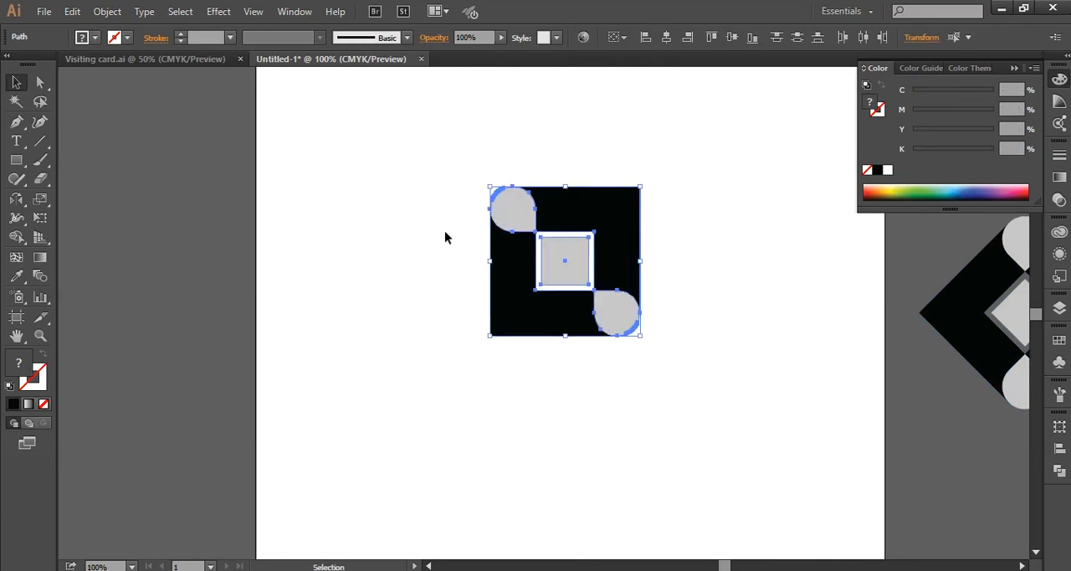
pyautogui.click(444, 231)
# - Add the text "Your Logo Name" just below the square logo
pyautogui.click(16, 142)
pyautogui.click(510, 367)
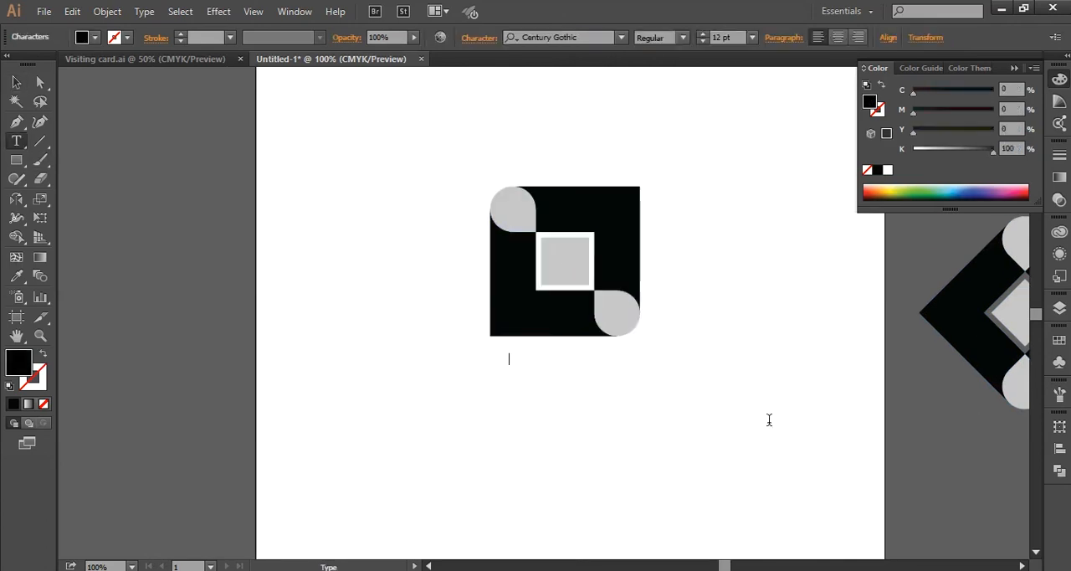
pyautogui.write('भ')
pyautogui.press('super+space')
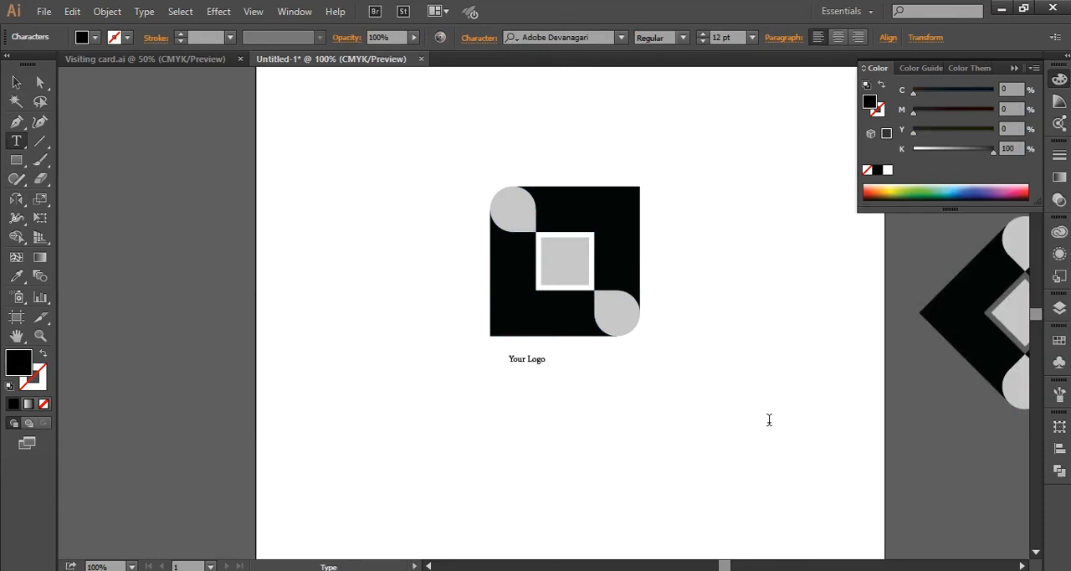
pyautogui.click(16, 82)
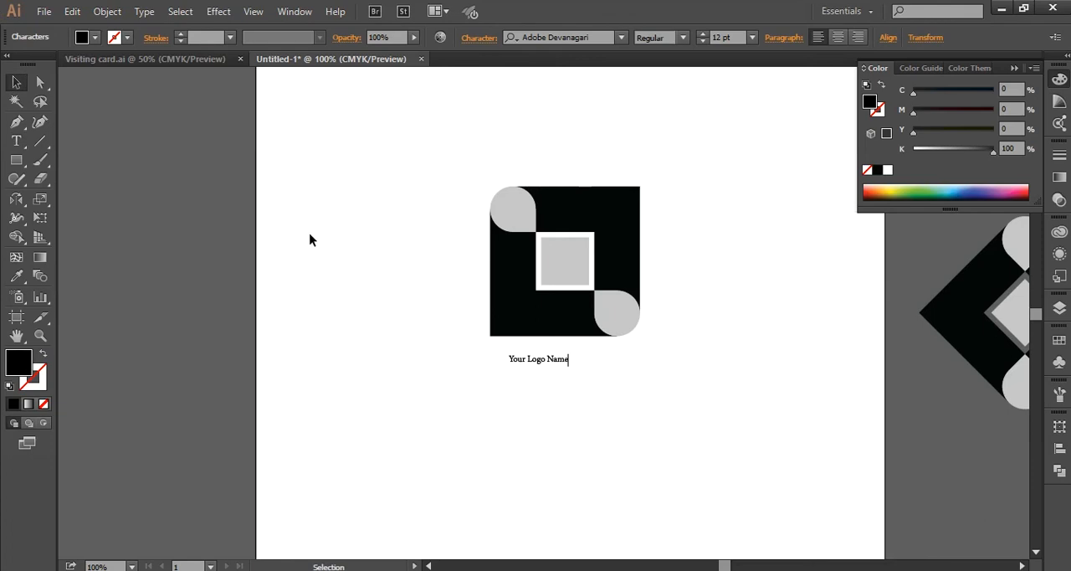
# - Enlarge the logo name to about 27 pt and set its font to Century Gothic Bold
pyautogui.click(552, 362)
pyautogui.moveTo(568, 369); pyautogui.dragTo(648, 406)
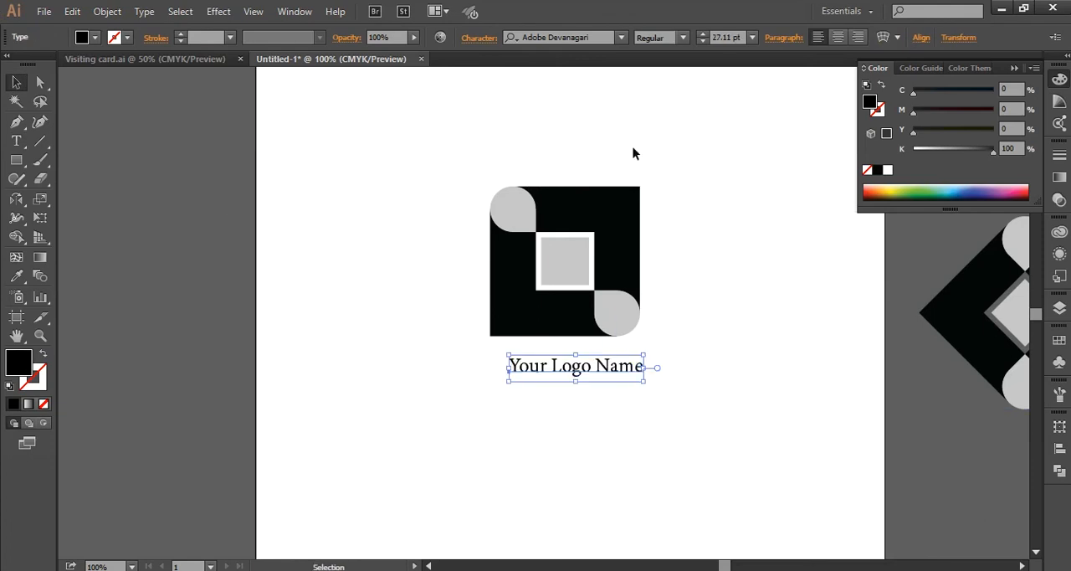
pyautogui.click(595, 37)
pyautogui.write('centur')
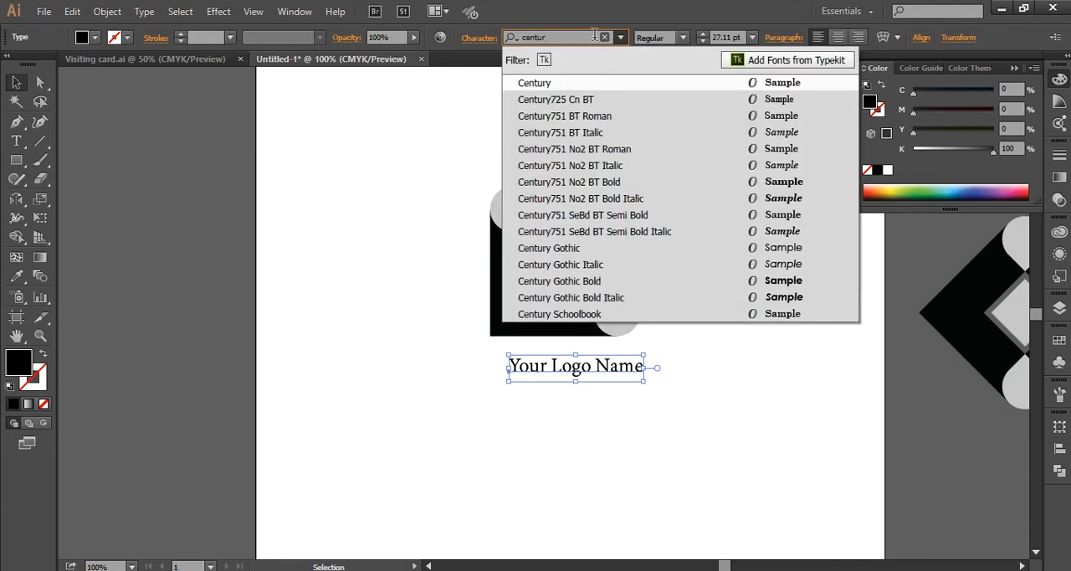
pyautogui.click(652, 285)
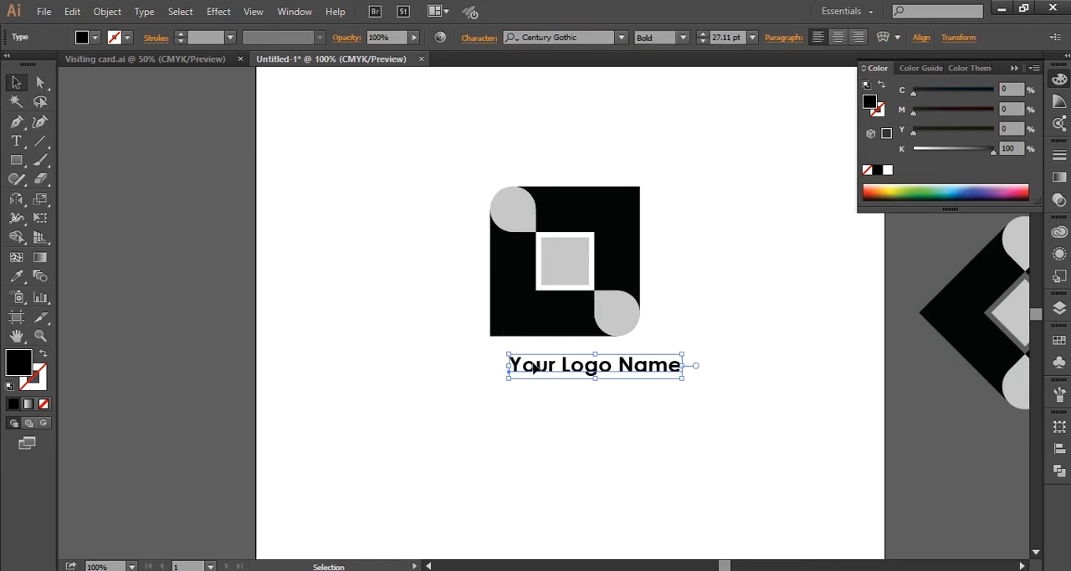
# - Line up the logo name with the square logo's left edge and group the logo's shapes
pyautogui.moveTo(533, 365); pyautogui.dragTo(512, 366)
pyautogui.moveTo(457, 156); pyautogui.dragTo(654, 328)
pyautogui.rightClick(540, 244)
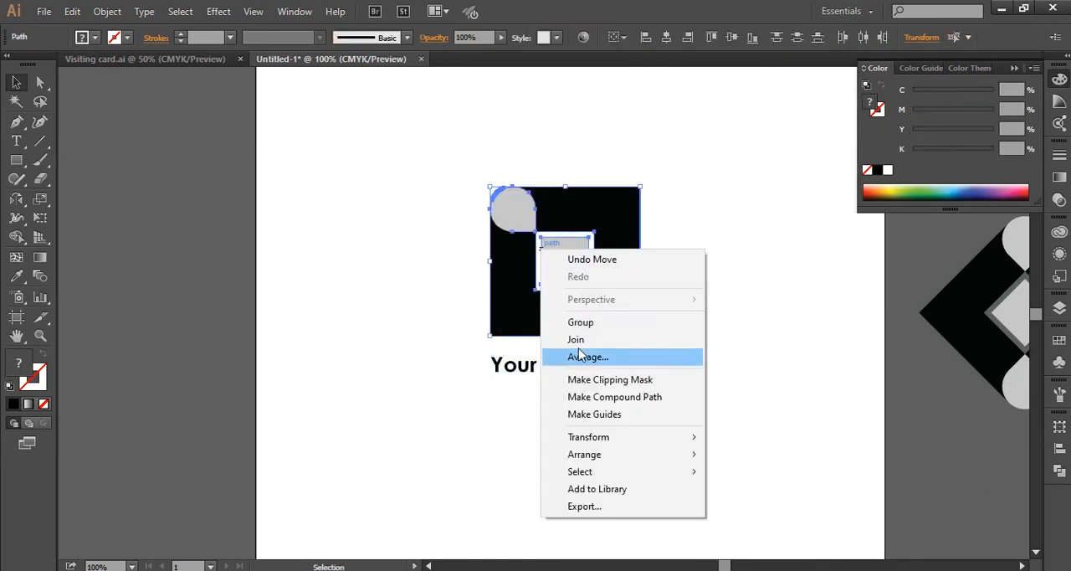
pyautogui.click(586, 322)
# - Align the grouped logo and its name on their horizontal centres
pyautogui.moveTo(429, 124); pyautogui.dragTo(681, 408)
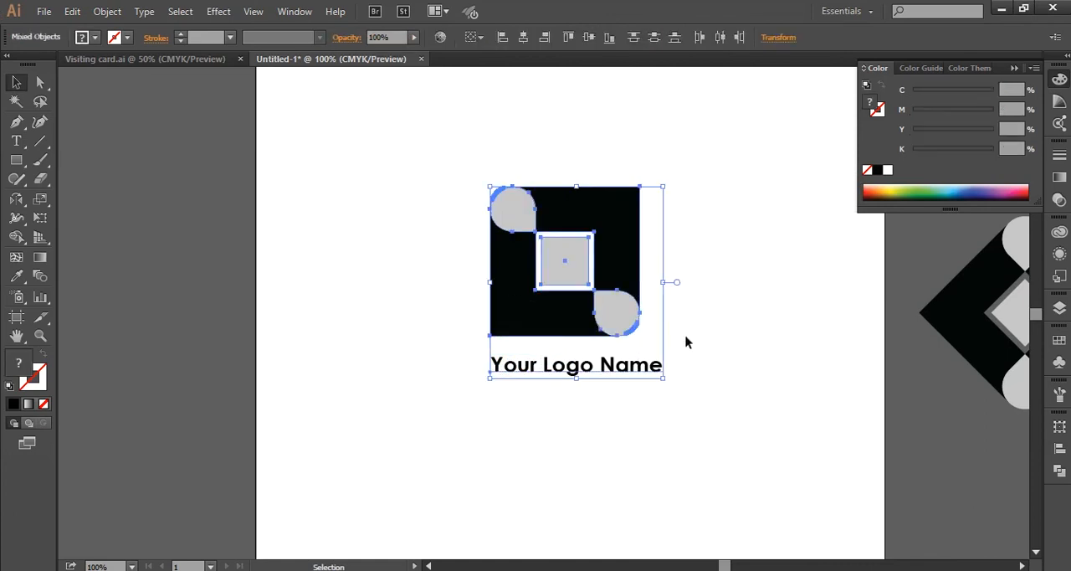
pyautogui.click(522, 38)
pyautogui.click(428, 159)
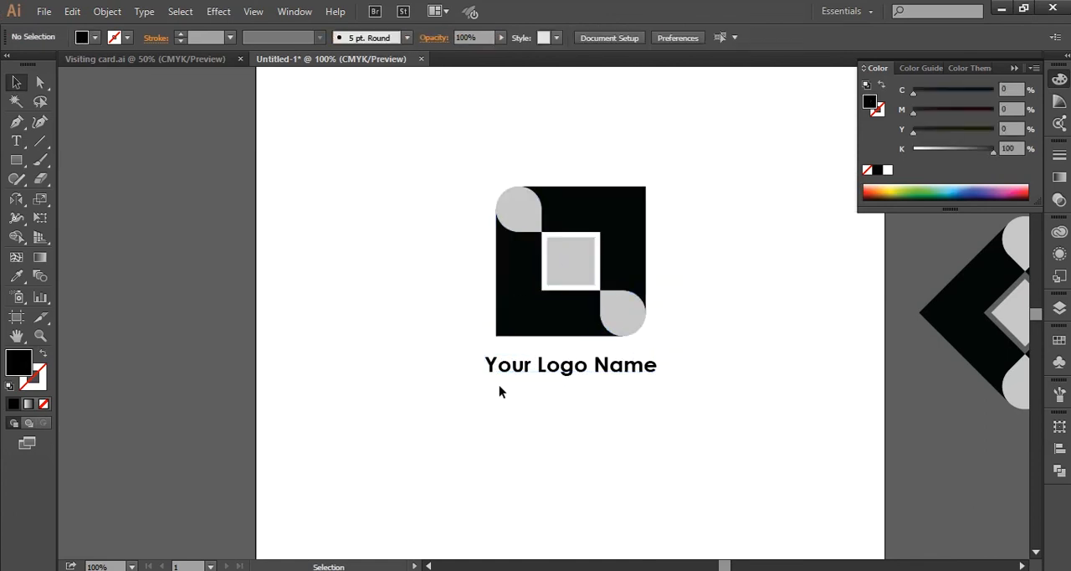
# - Try a slightly smaller size for the logo name and undo the resize
pyautogui.click(524, 366)
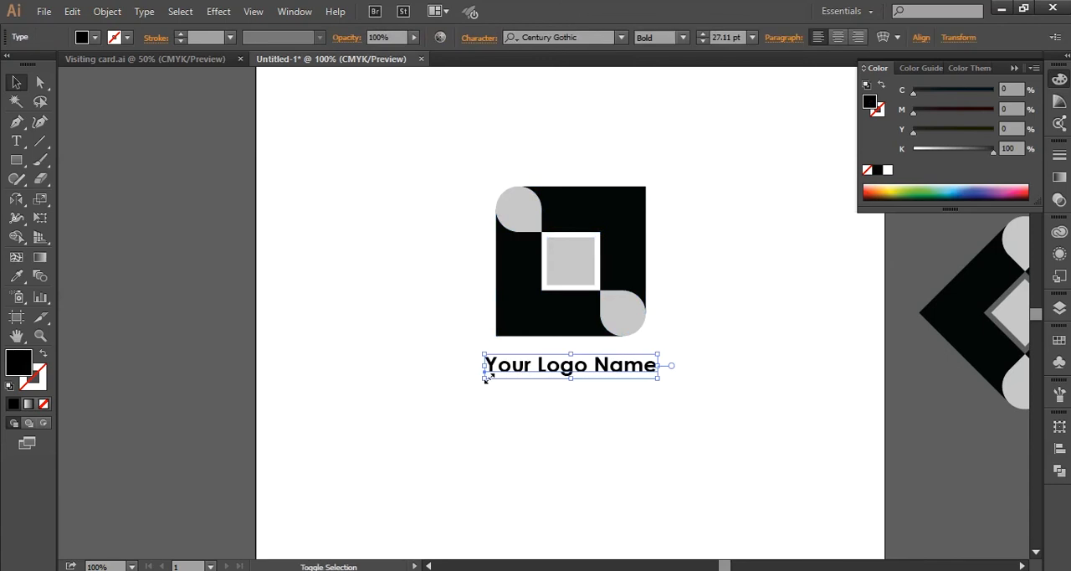
pyautogui.moveTo(485, 378); pyautogui.dragTo(489, 378)
pyautogui.click(504, 382)
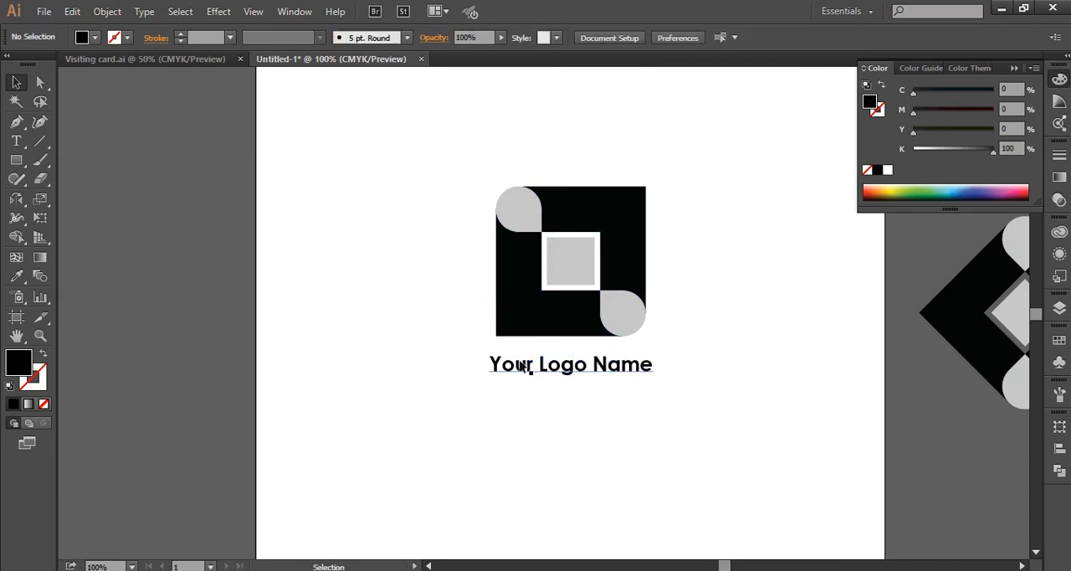
pyautogui.hotkey('ctrl', 'z')
pyautogui.click(542, 386)
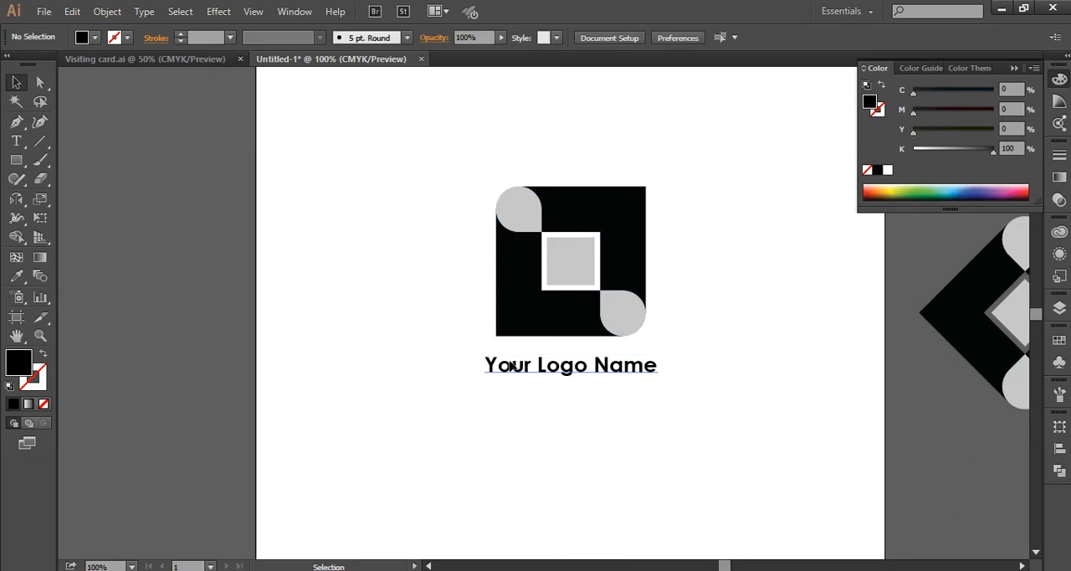
# - Nudge the logo name up closer to the square logo
pyautogui.click(509, 362)
pyautogui.hotkey('shift', 'Up')
pyautogui.click(433, 352)
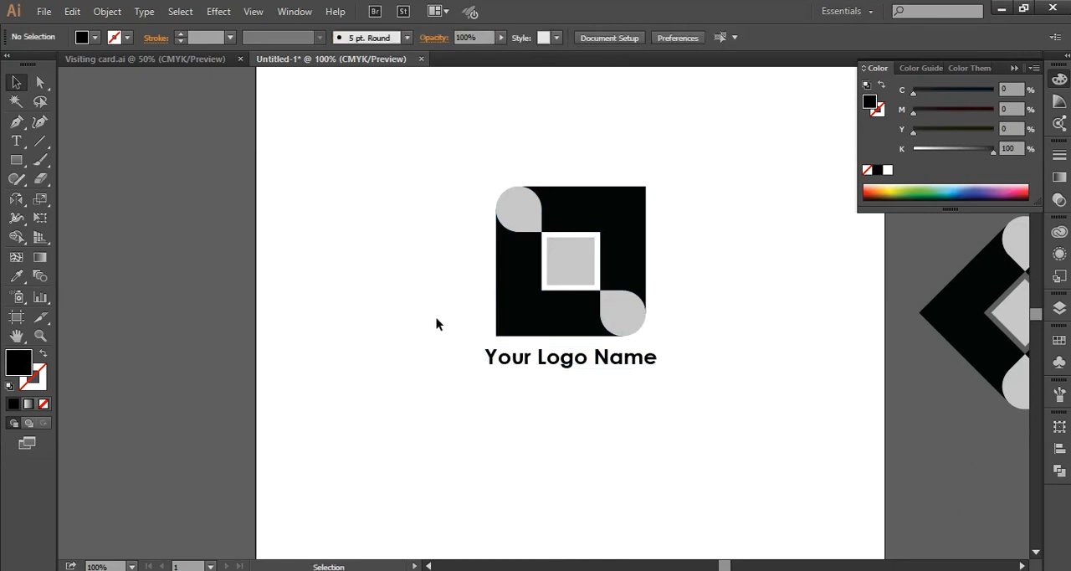
pyautogui.moveTo(432, 148); pyautogui.dragTo(743, 421)
pyautogui.click(743, 421)
# - Move the colour swatch group close to the artboard, just outside its left edge
pyautogui.moveTo(229, 318); pyautogui.dragTo(373, 350)
pyautogui.scroll(-1, 260, 337)
pyautogui.moveTo(307, 342); pyautogui.dragTo(401, 342)
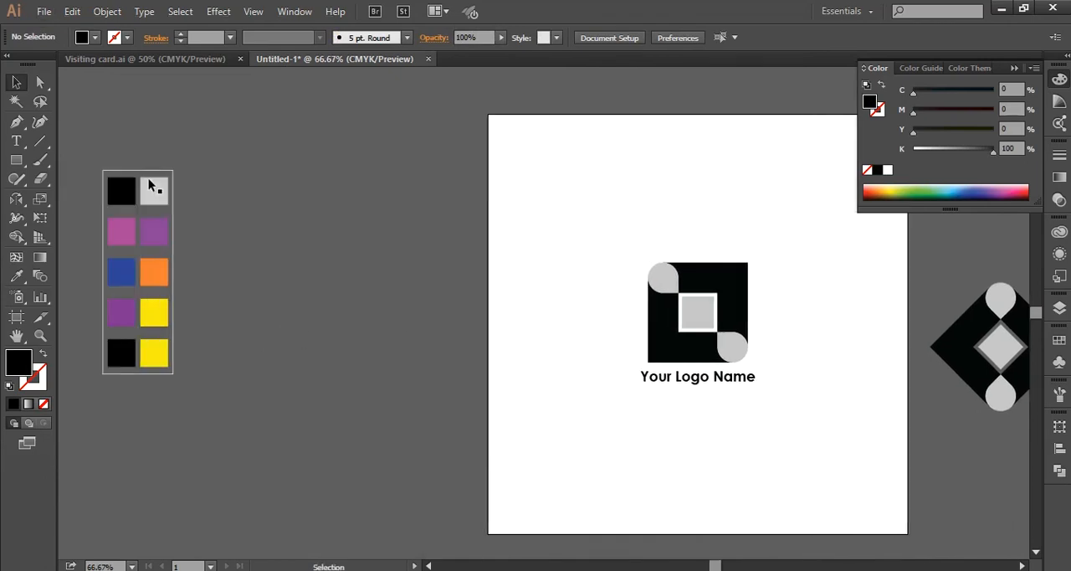
pyautogui.moveTo(149, 182); pyautogui.dragTo(548, 251)
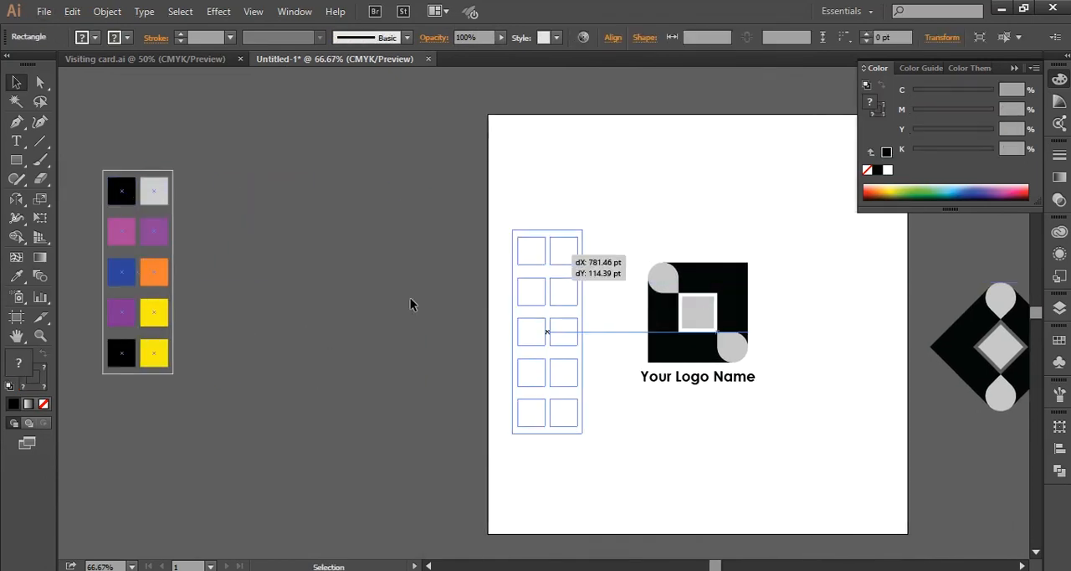
pyautogui.moveTo(410, 297); pyautogui.dragTo(247, 268)
pyautogui.moveTo(404, 279); pyautogui.dragTo(280, 273)
pyautogui.click(491, 482)
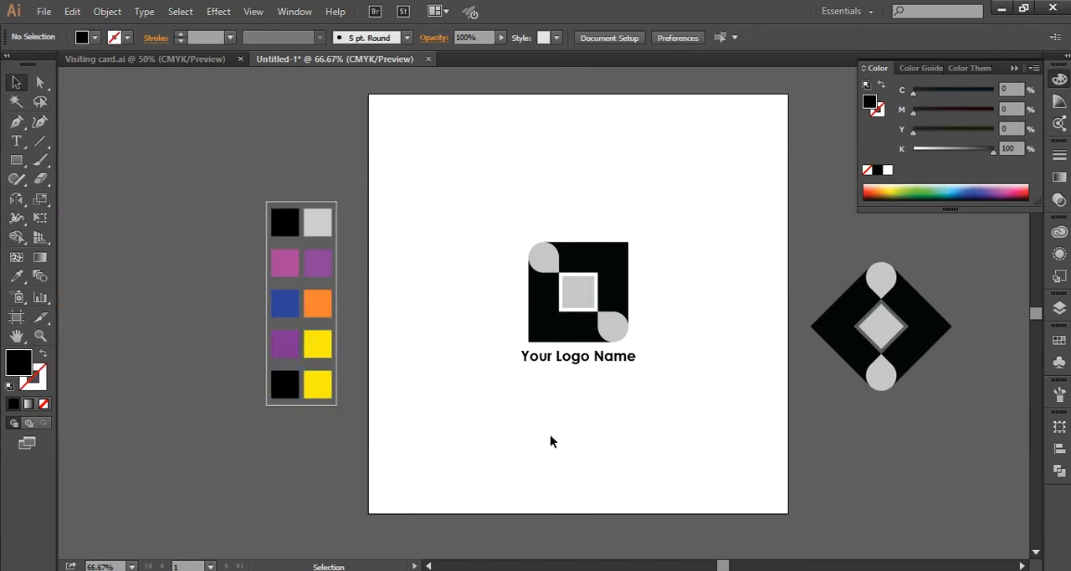
pyautogui.scroll(3, 553, 408)
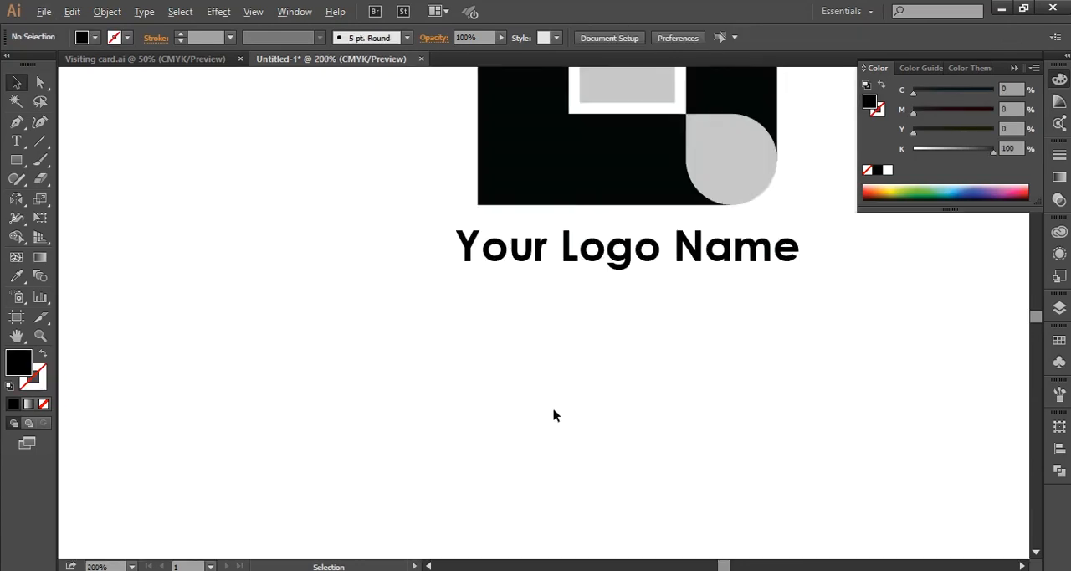
pyautogui.scroll(-2, 519, 386)
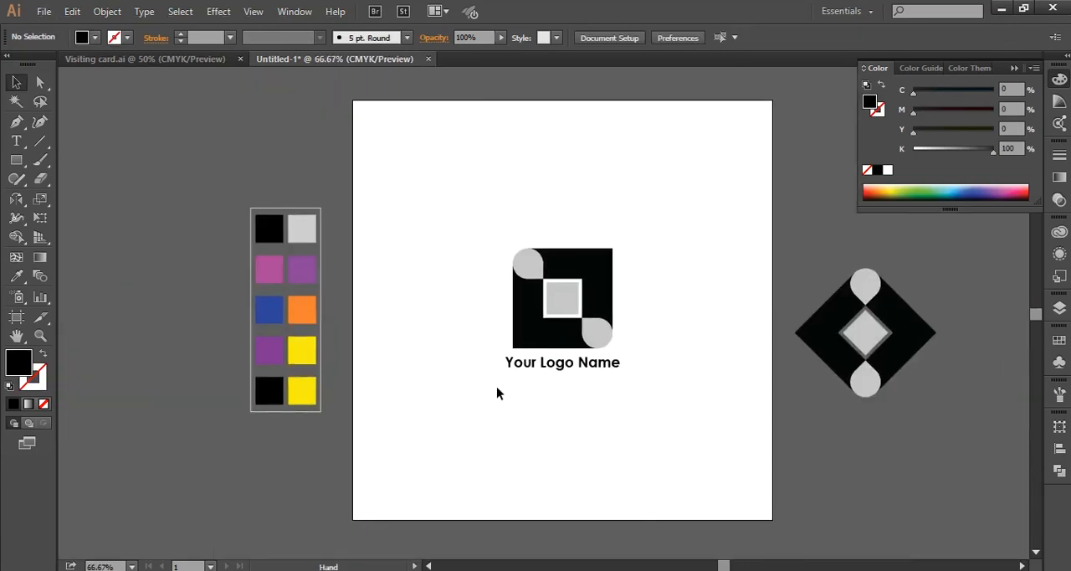
pyautogui.scroll(2, 427, 326)
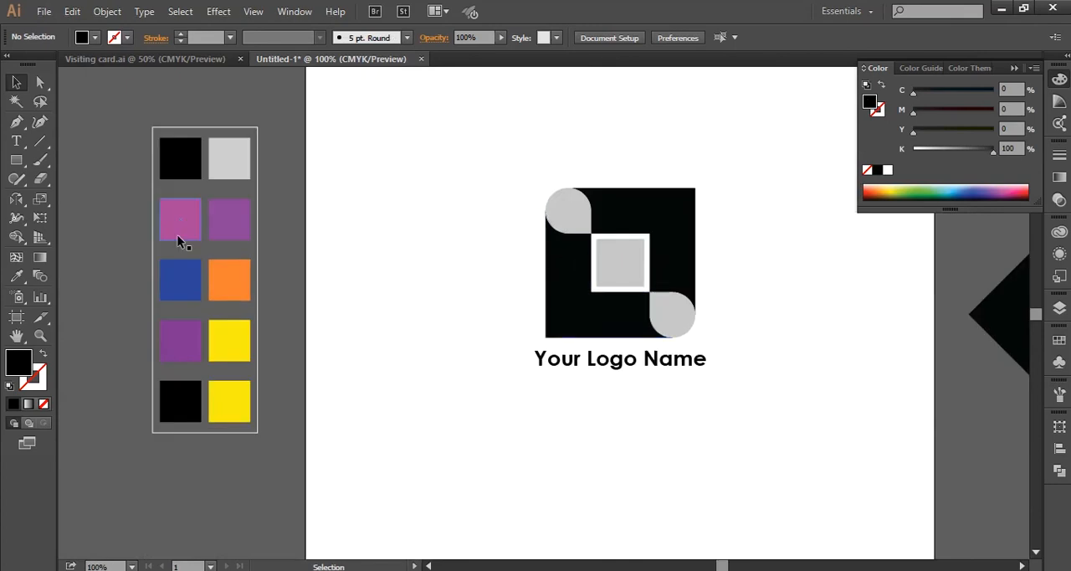